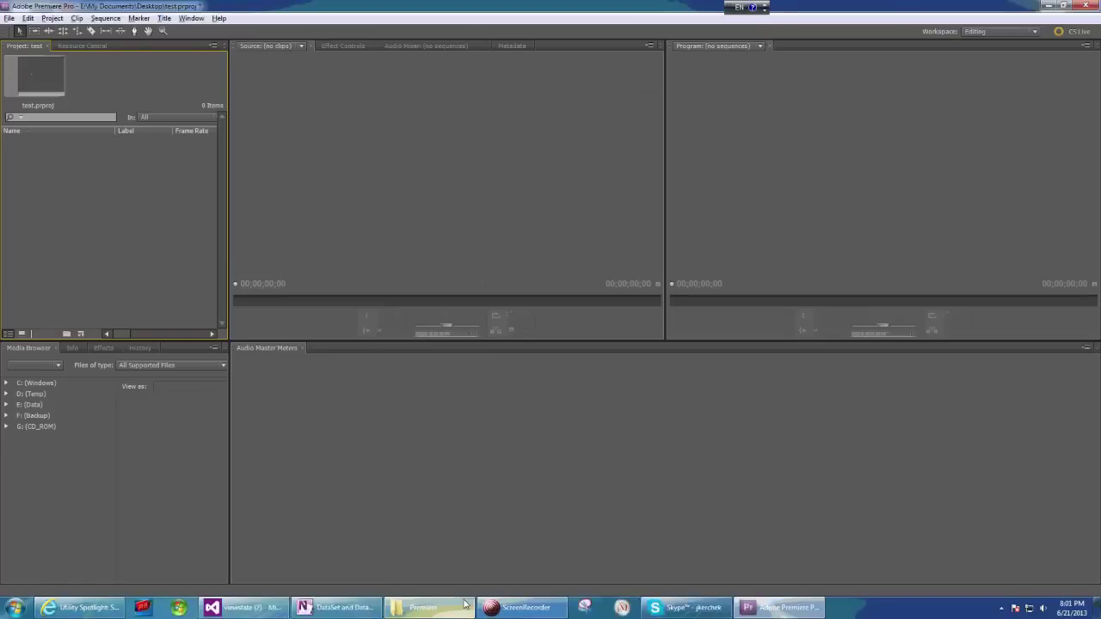
# Step: View the browser's version and credits information from the Help menu, then close it
pyautogui.moveTo(464, 605)
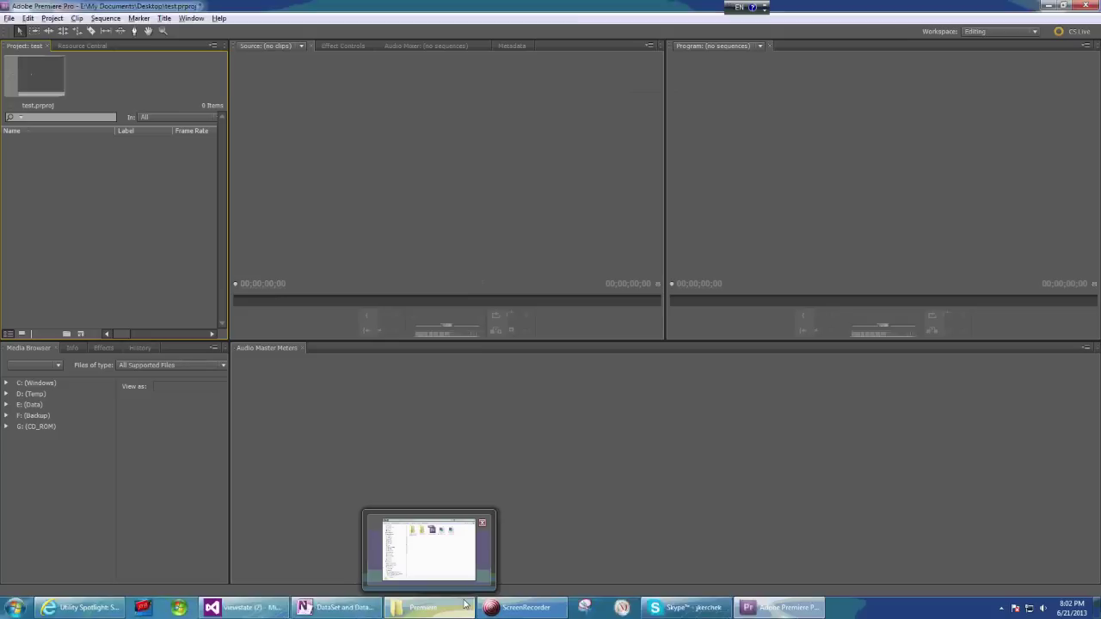
pyautogui.click(218, 18)
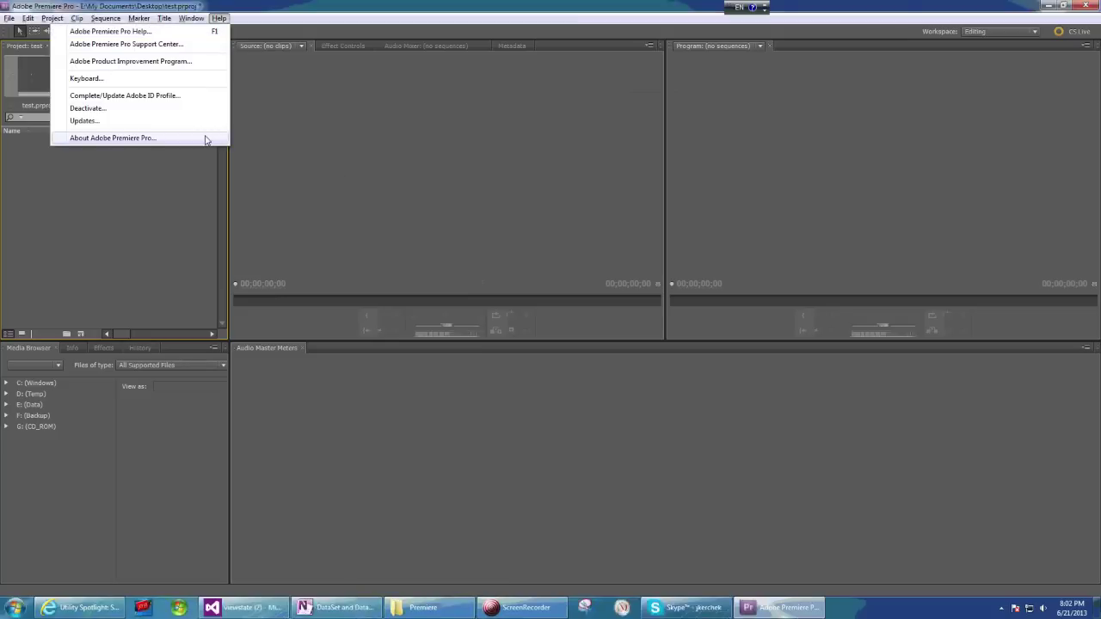
pyautogui.click(204, 138)
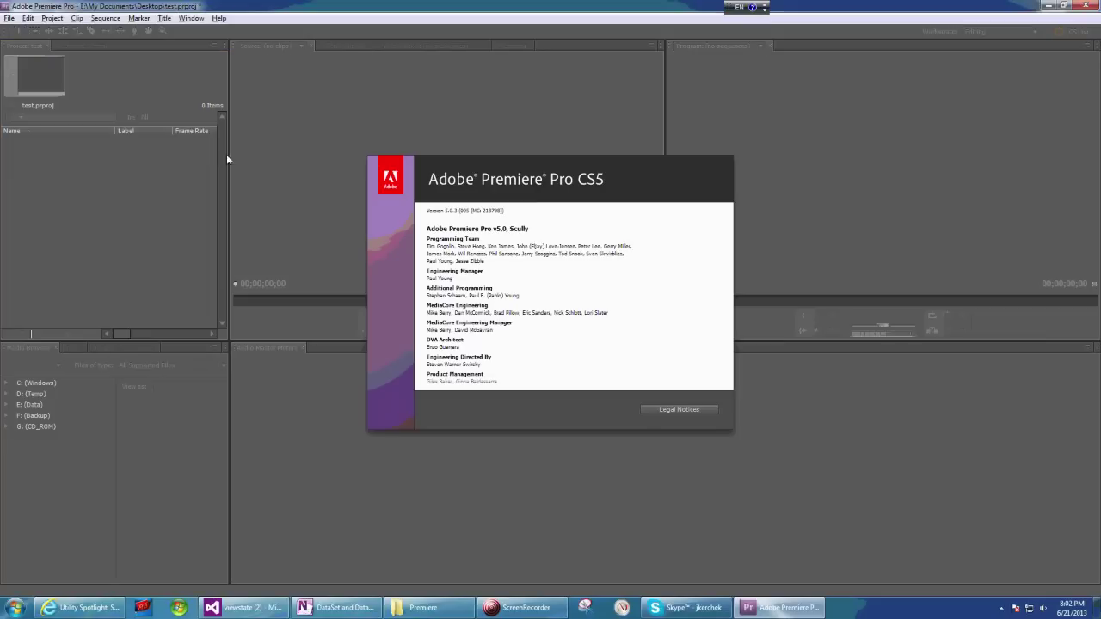
pyautogui.click(459, 347)
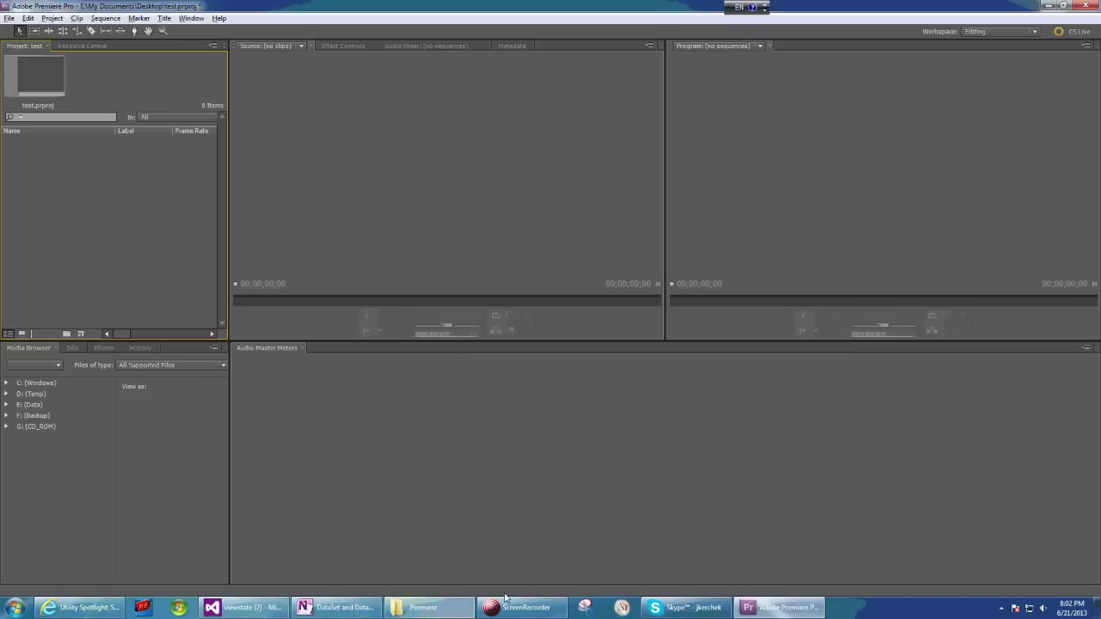
# Step: Bring up the Premiere folder, highlight the Utility Spotlight heading in the article, and minimize the browser
pyautogui.click(427, 608)
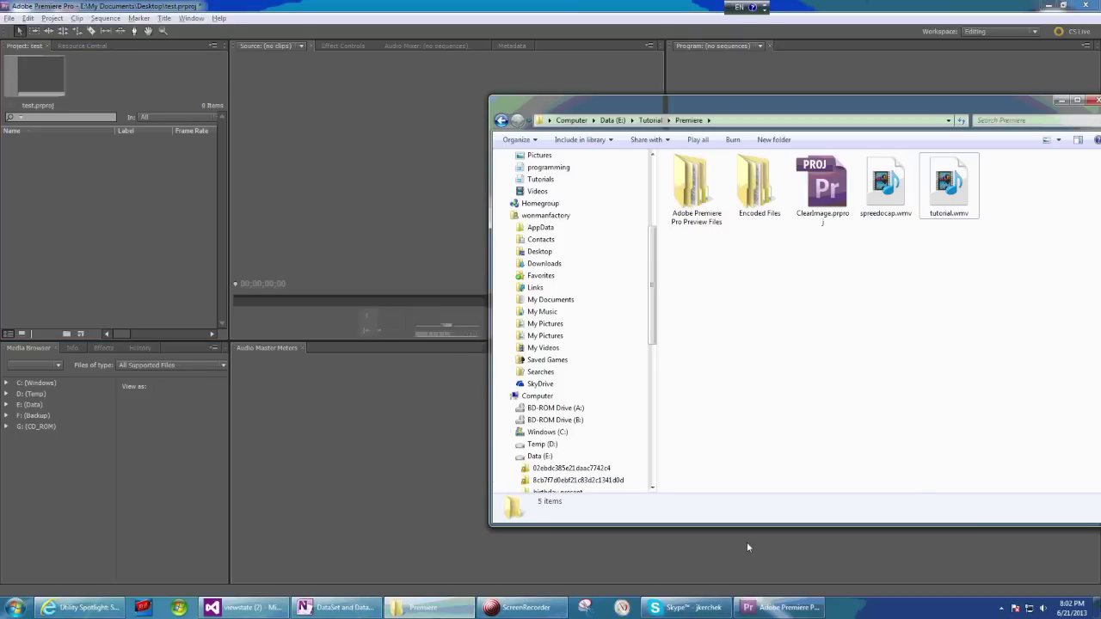
pyautogui.click(108, 611)
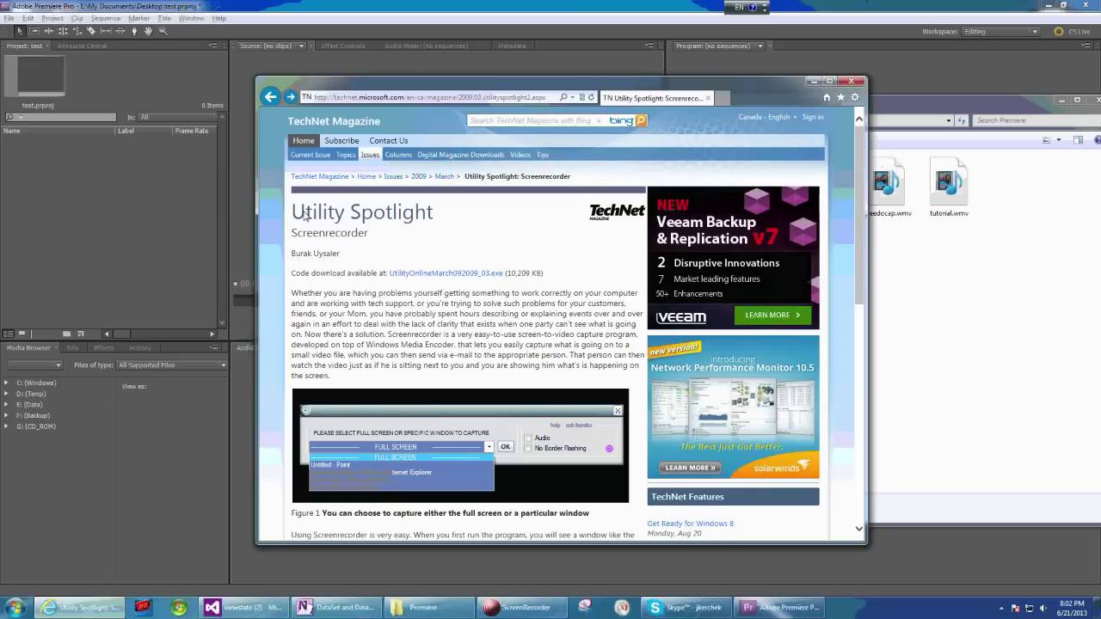
pyautogui.moveTo(294, 219); pyautogui.dragTo(381, 232)
pyautogui.click(417, 228)
pyautogui.scroll(-3, 409, 334)
pyautogui.scroll(3, 437, 344)
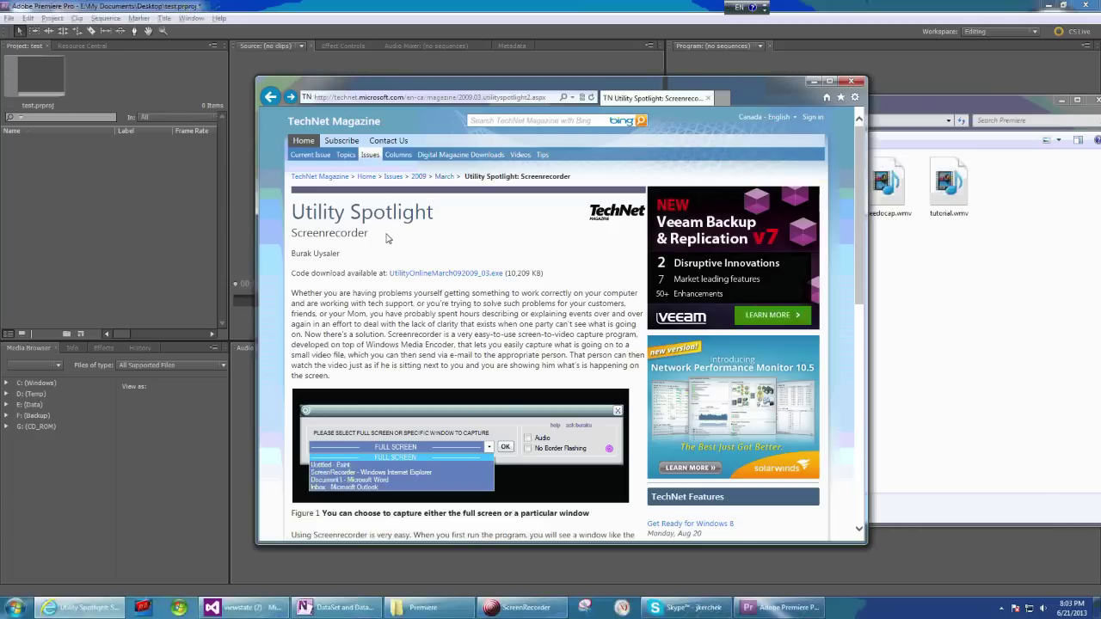
pyautogui.click(813, 81)
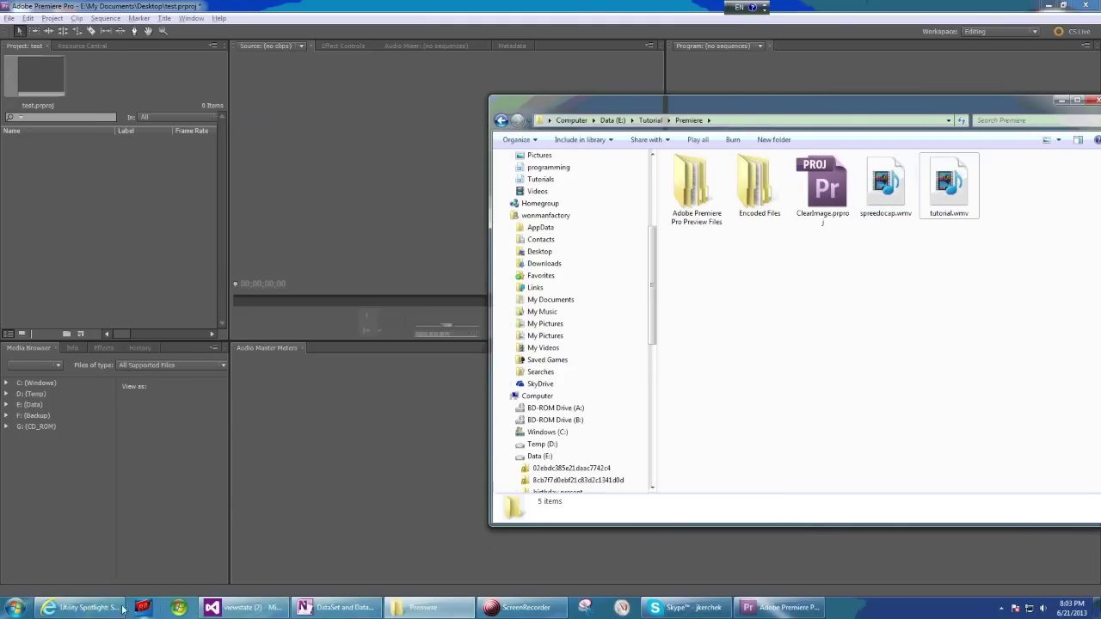
# Step: Restore the browser, play the Spreedo reading demo, and minimize the browser again
pyautogui.click(86, 608)
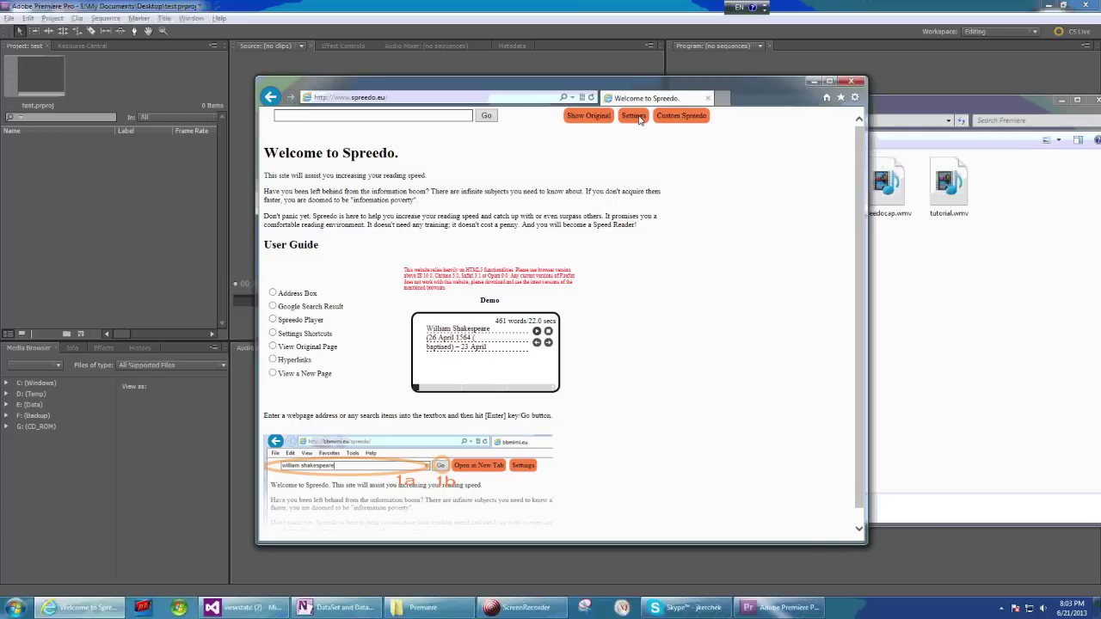
pyautogui.click(537, 332)
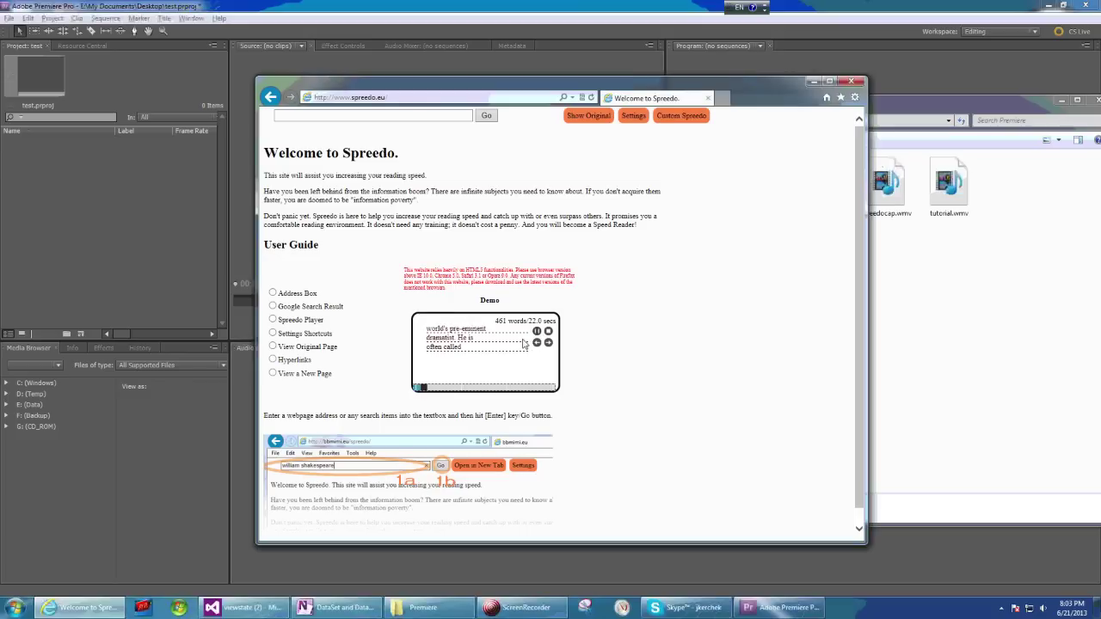
pyautogui.click(814, 83)
pyautogui.click(893, 189)
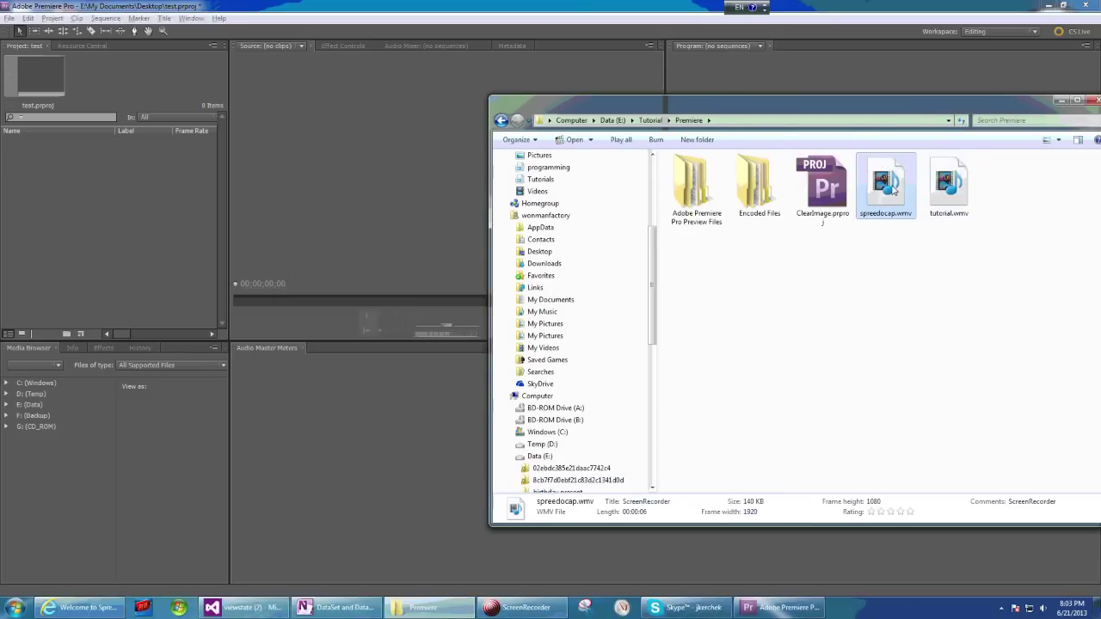
pyautogui.doubleClick(893, 190)
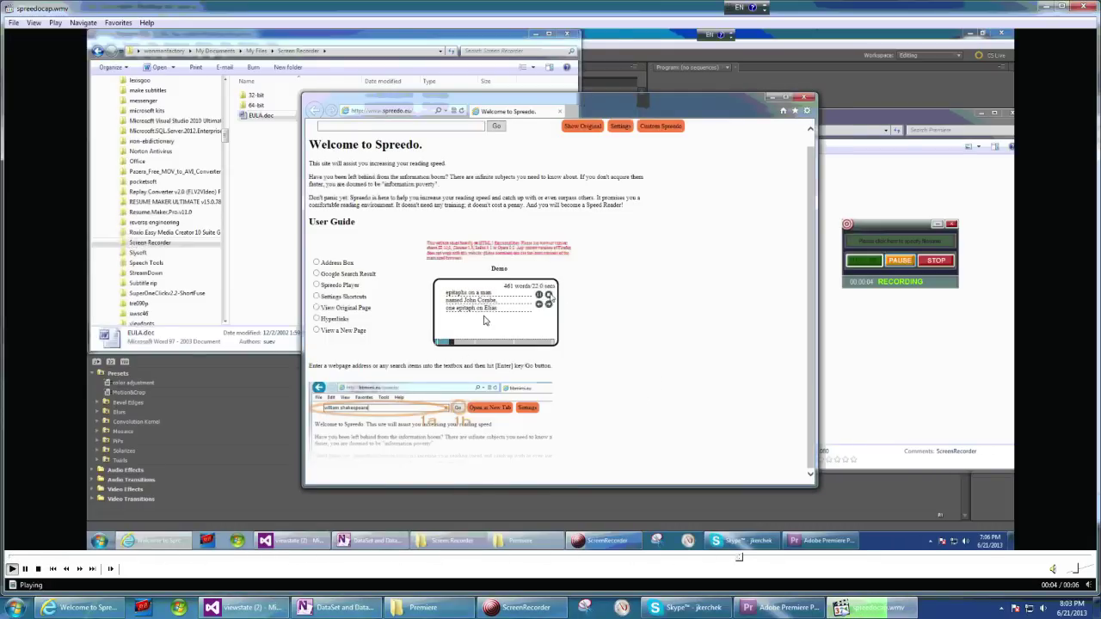
pyautogui.click(1040, 9)
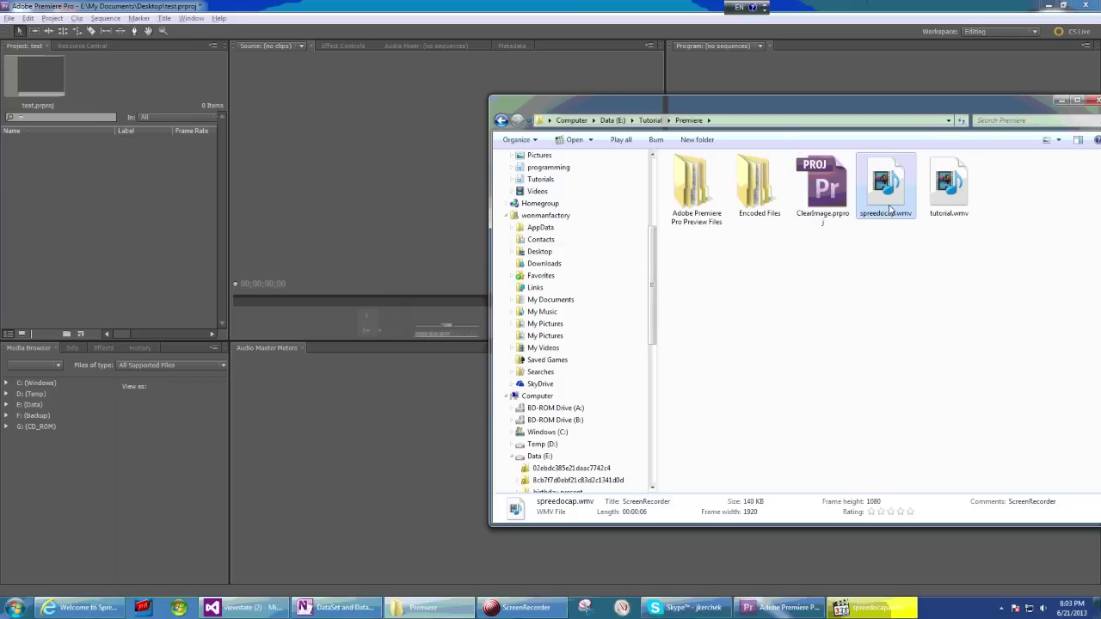
pyautogui.press('space')
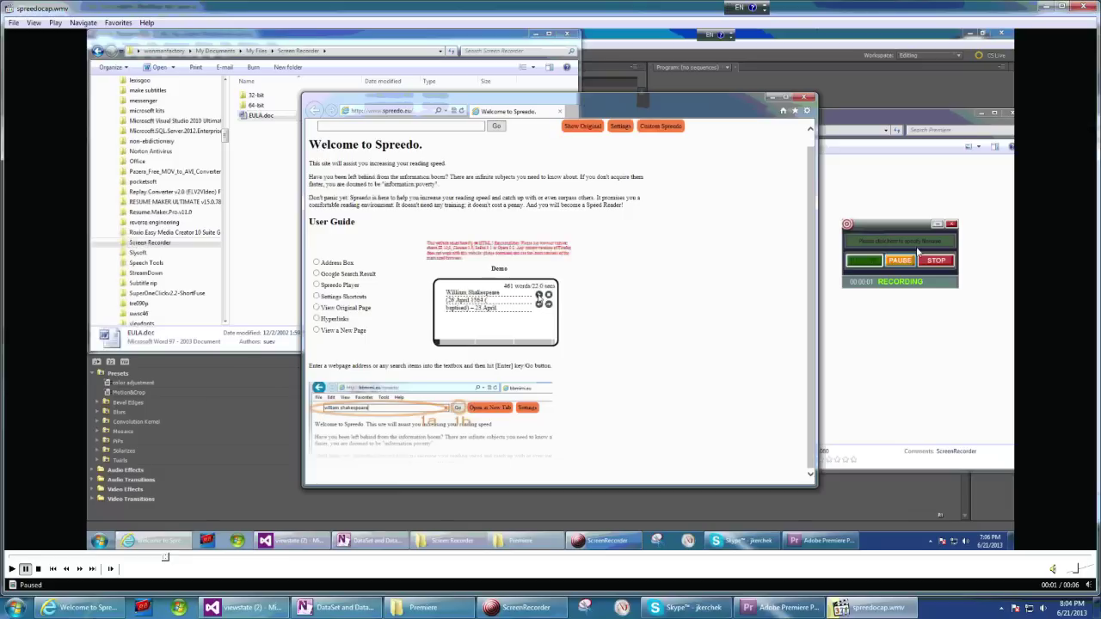
pyautogui.click(1090, 10)
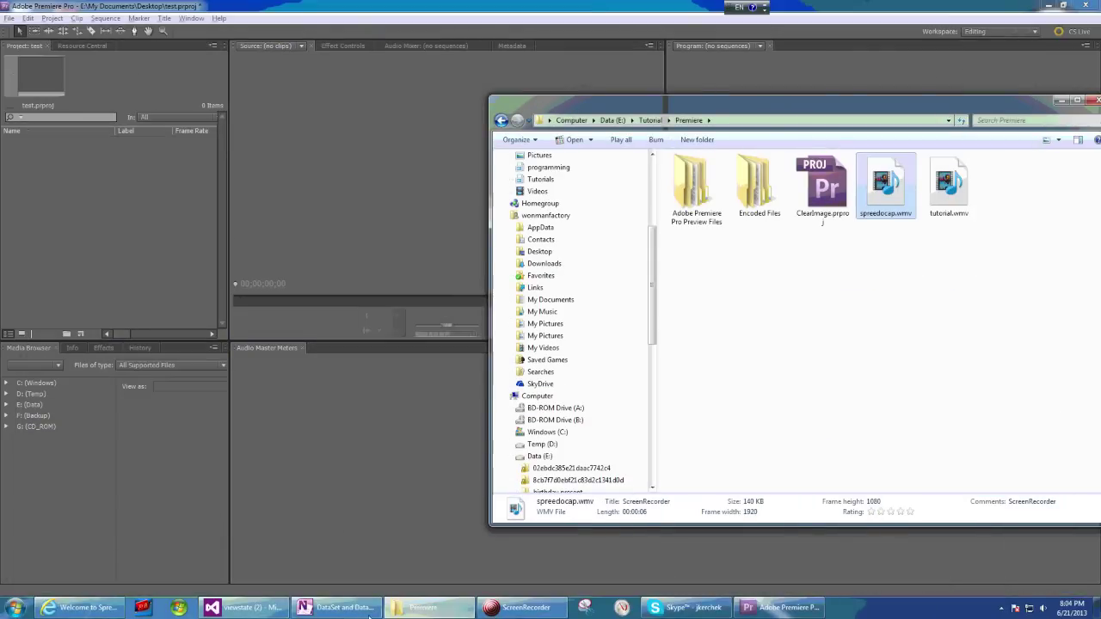
pyautogui.click(152, 276)
# Step: Start a new sequence and set its editing mode to Desktop
pyautogui.rightClick(61, 168)
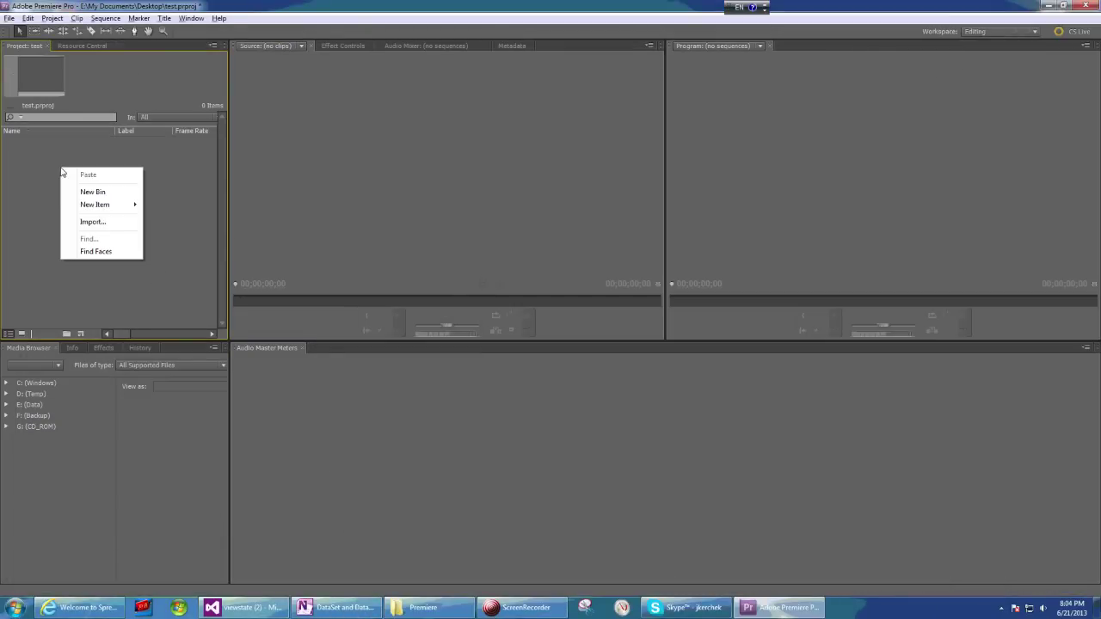
pyautogui.moveTo(112, 207)
pyautogui.click(163, 205)
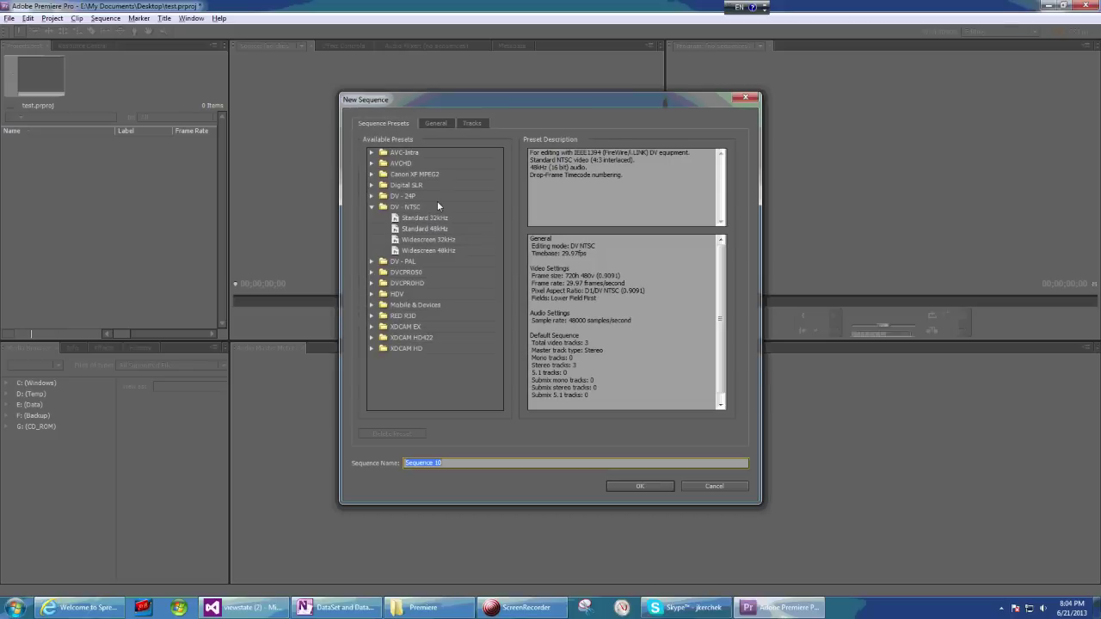
pyautogui.click(432, 124)
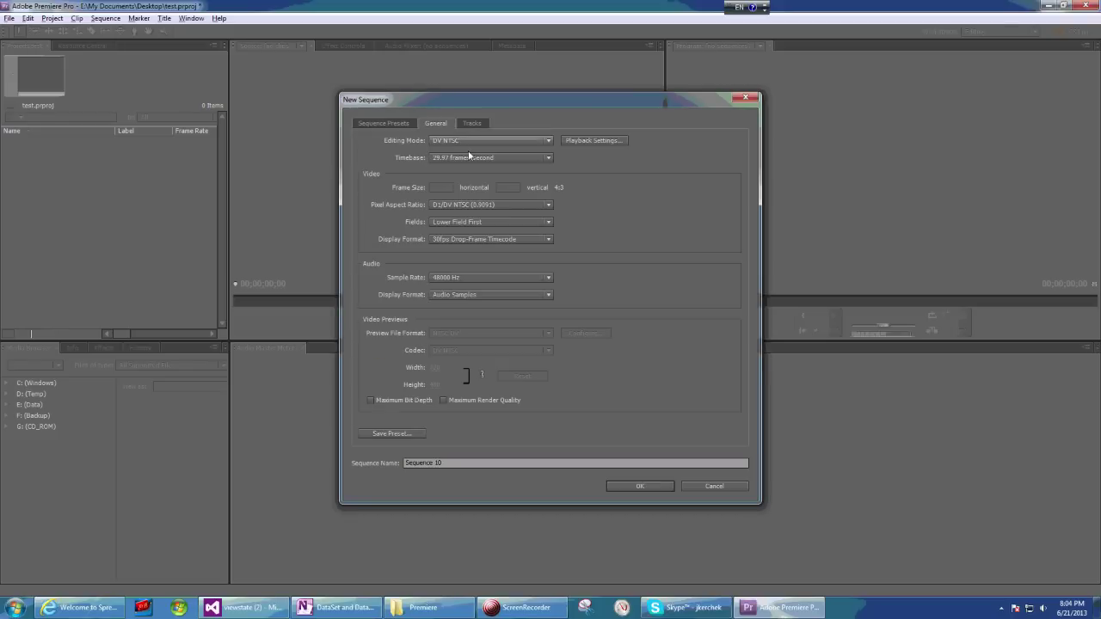
pyautogui.click(514, 141)
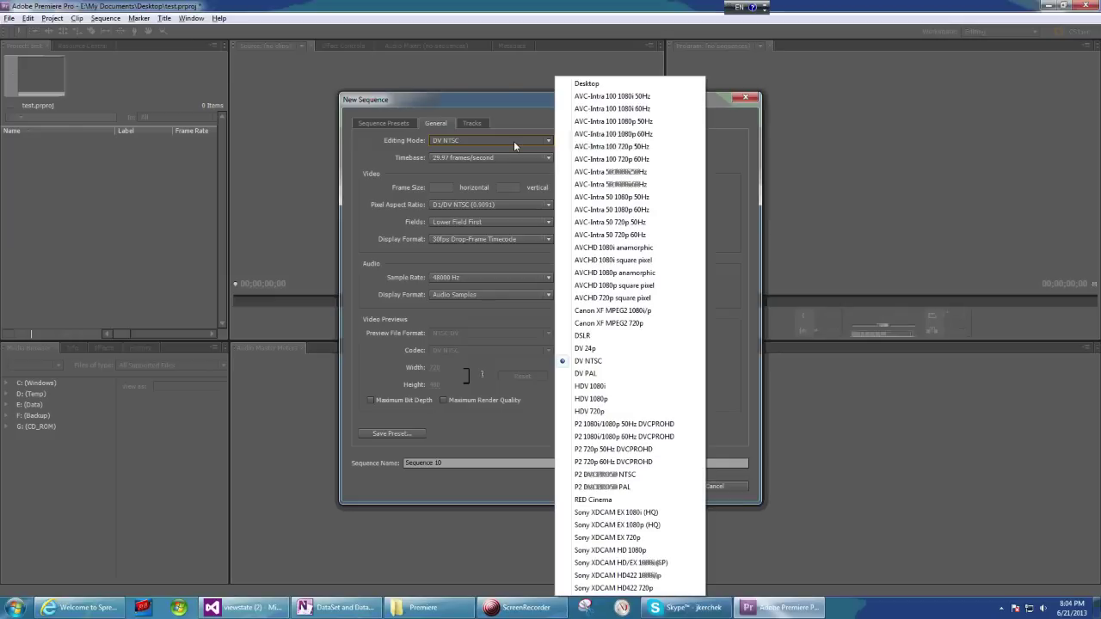
pyautogui.click(583, 86)
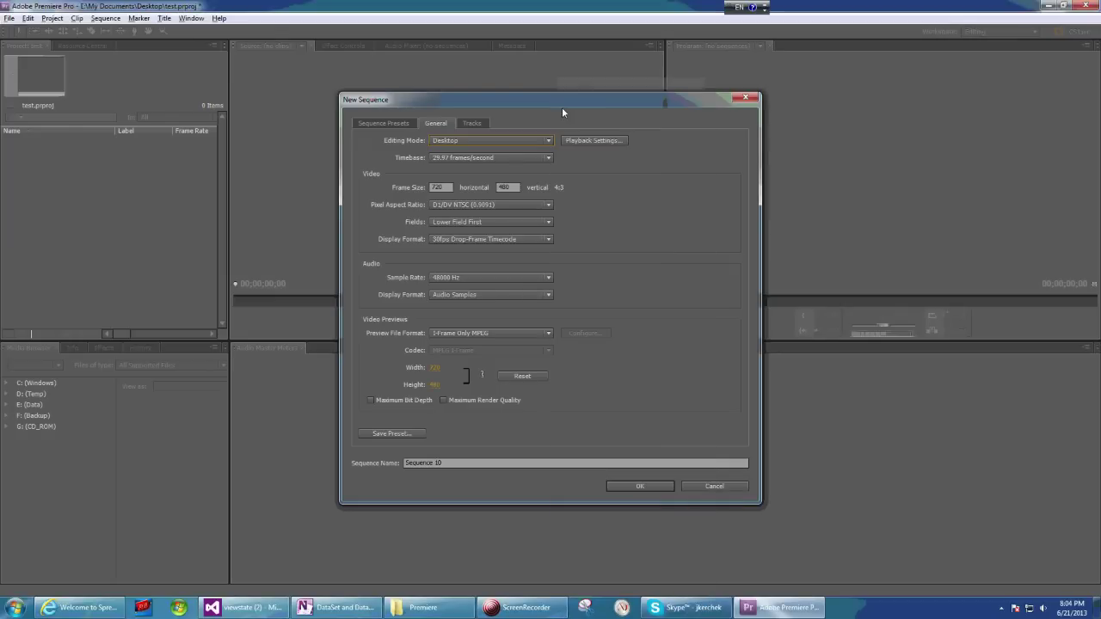
# Step: Set the frame size to 1920×1080 with Square Pixels (1.0) and create Sequence 10
pyautogui.doubleClick(440, 187)
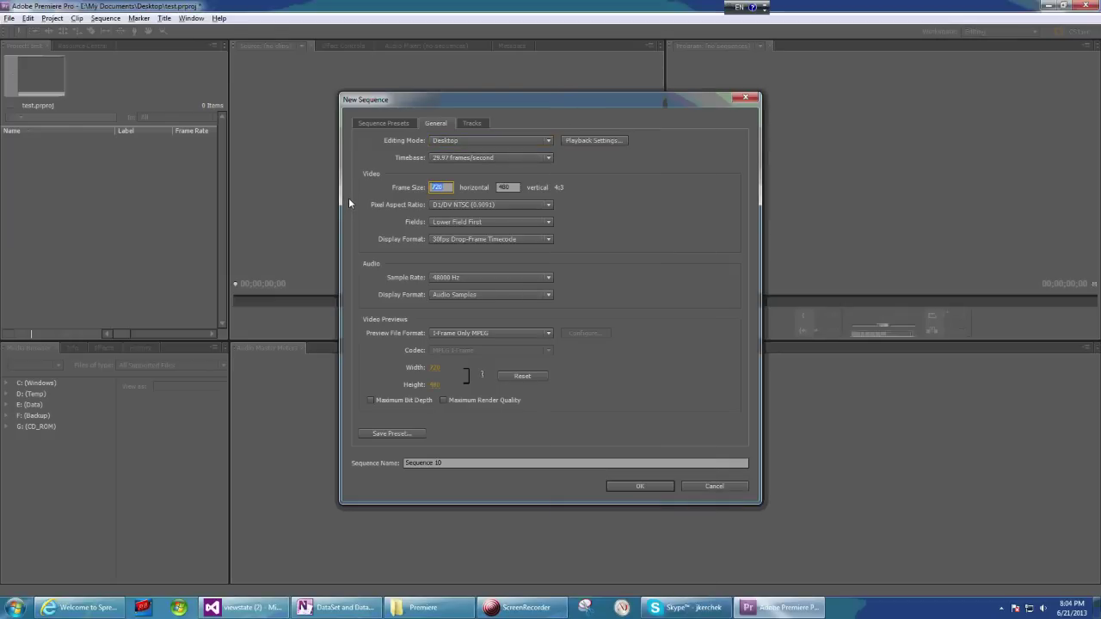
pyautogui.write('1920')
pyautogui.press('Tab')
pyautogui.write('1080')
pyautogui.press('Tab')
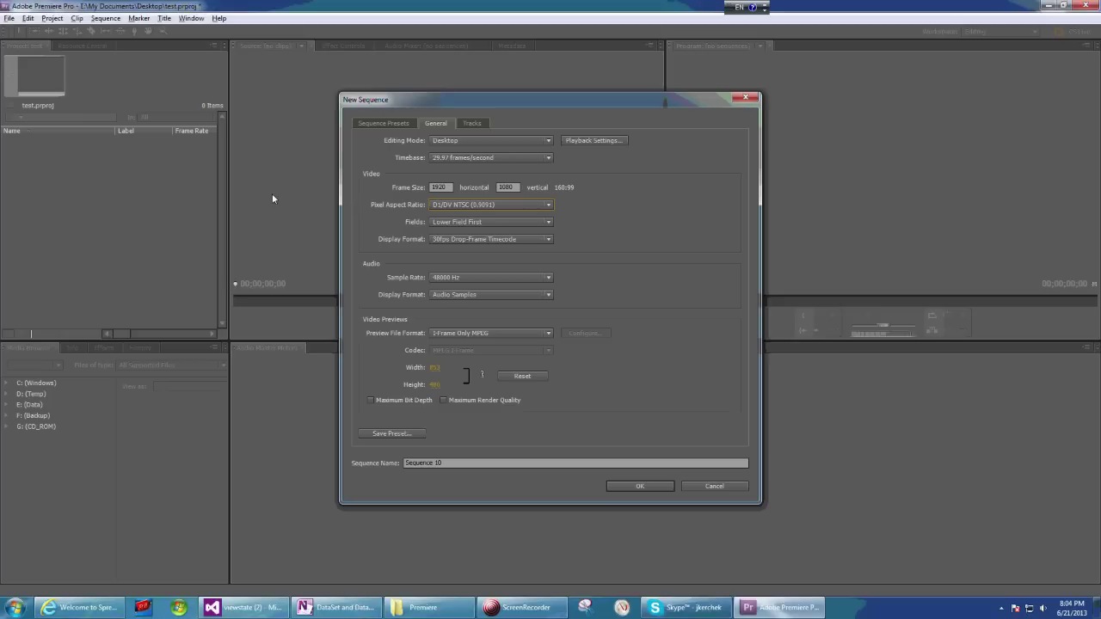
pyautogui.click(482, 205)
pyautogui.click(482, 221)
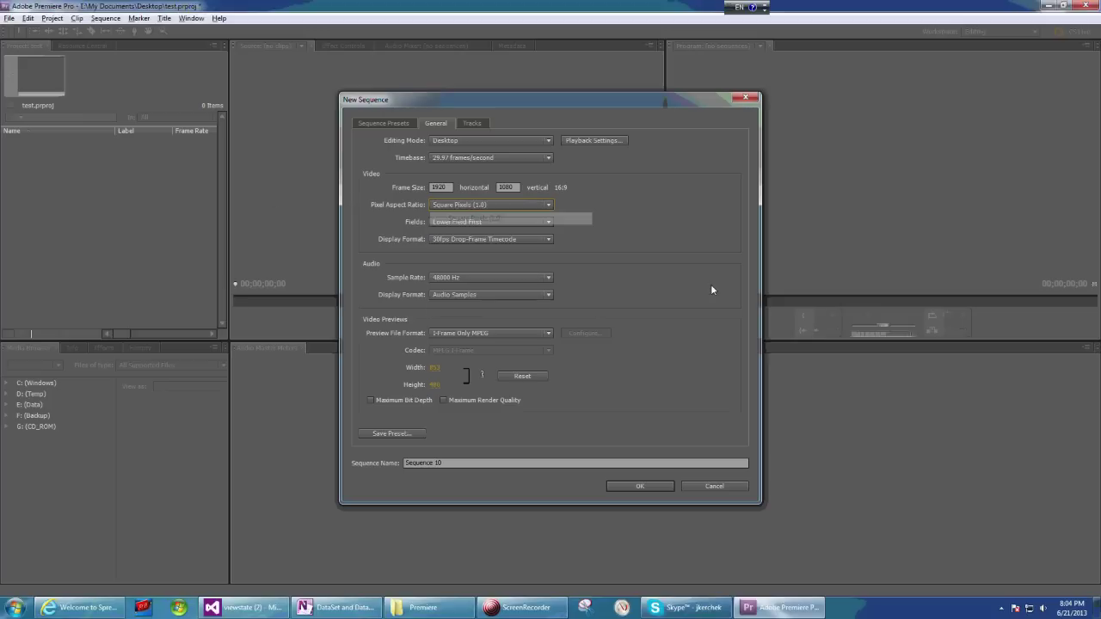
pyautogui.click(641, 486)
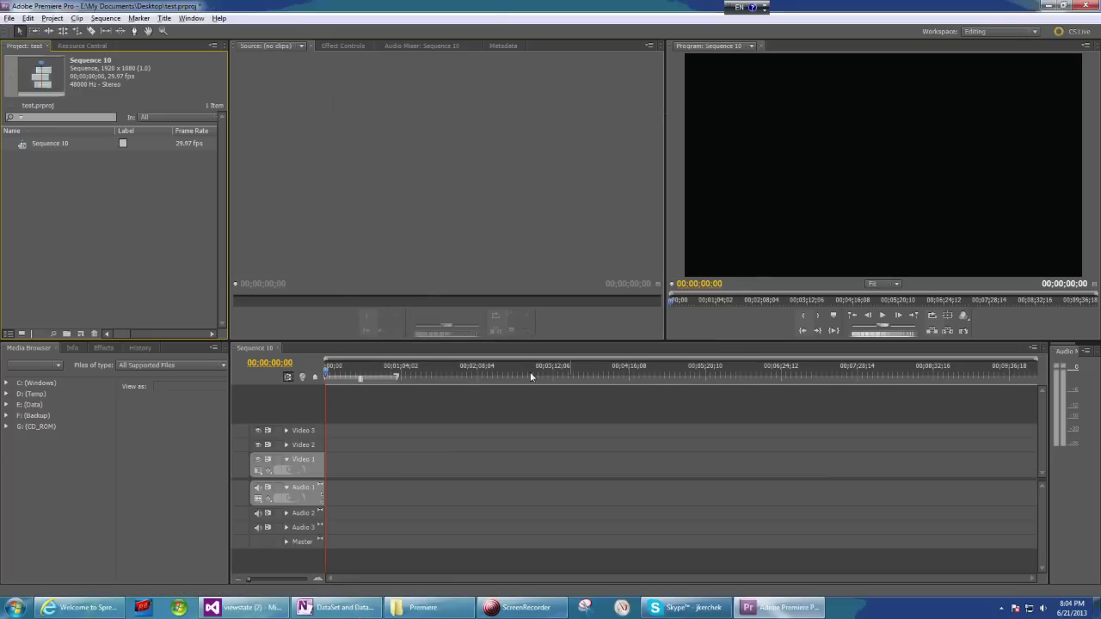
pyautogui.hotkey('alt', 'Tab')
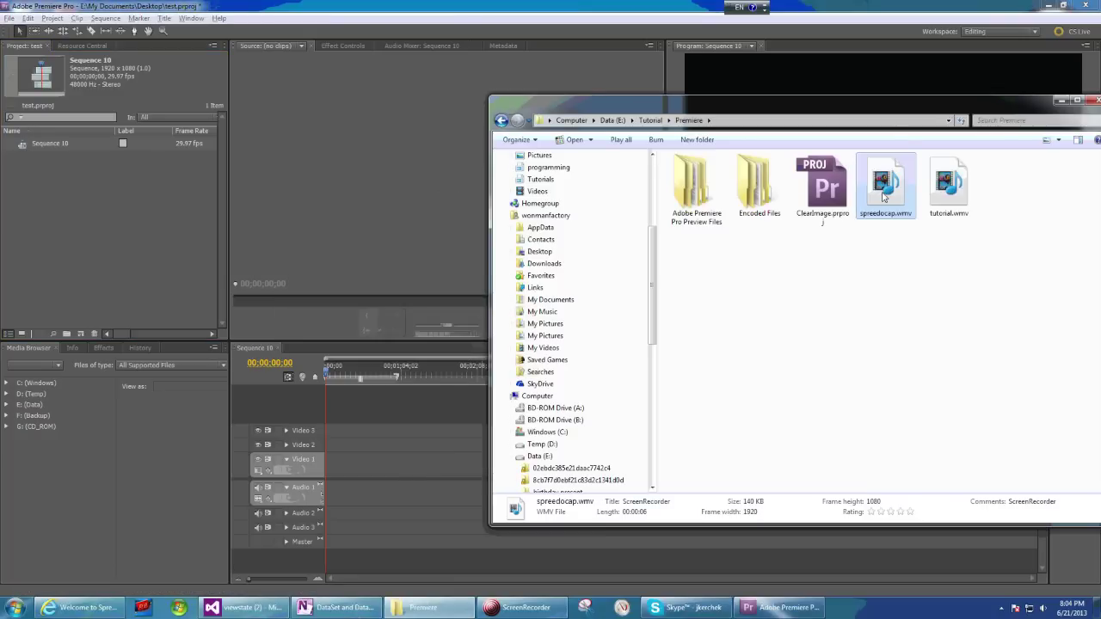
pyautogui.moveTo(884, 198); pyautogui.dragTo(159, 223)
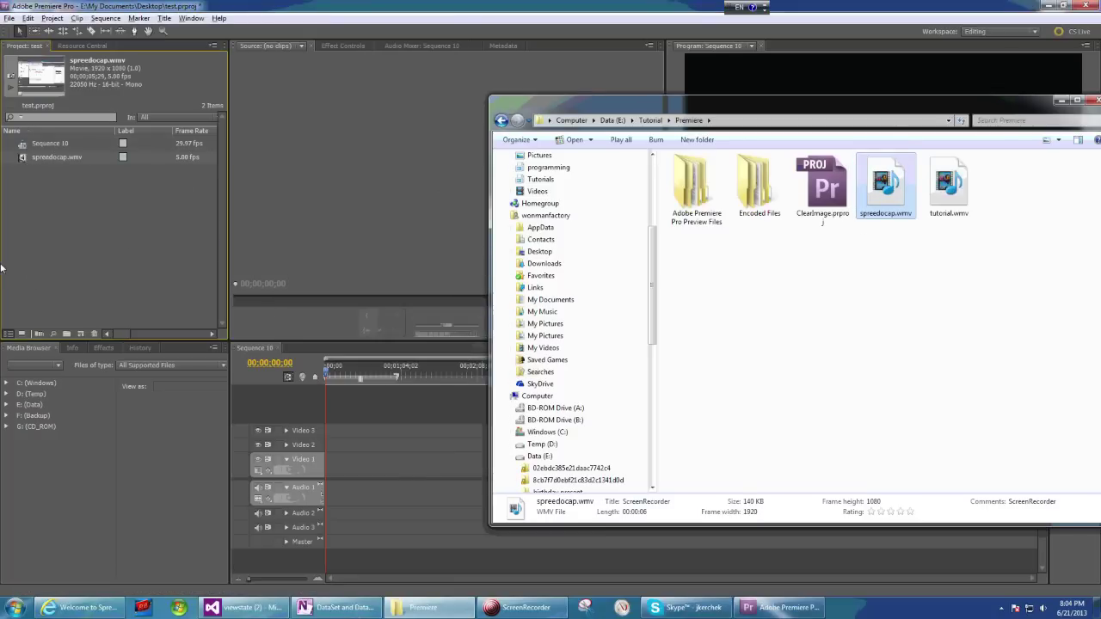
pyautogui.click(22, 191)
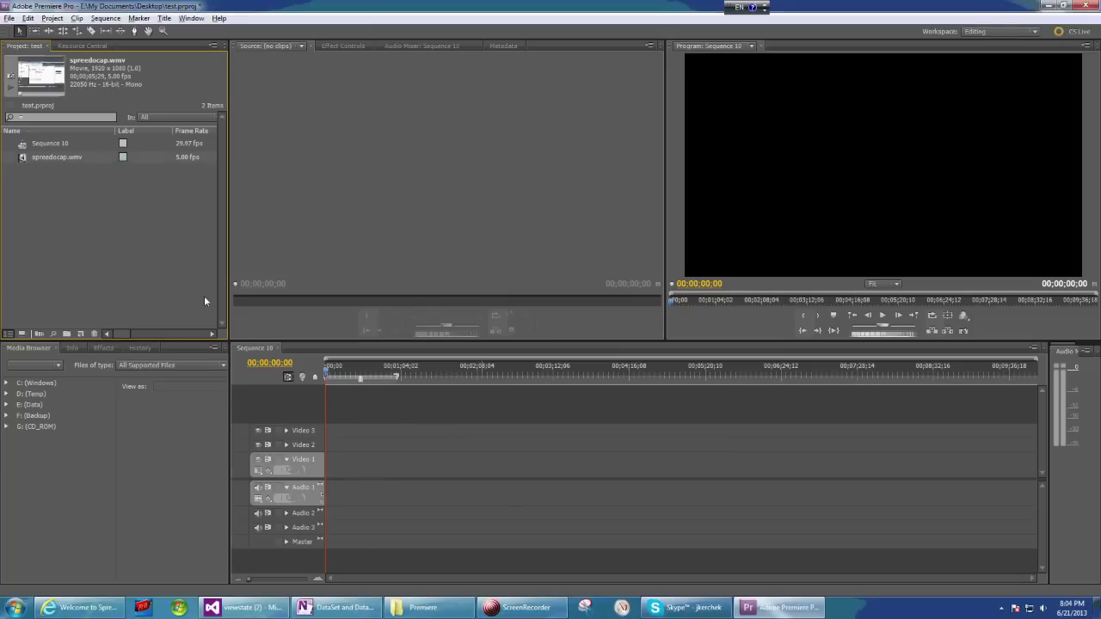
pyautogui.moveTo(57, 157); pyautogui.dragTo(328, 463)
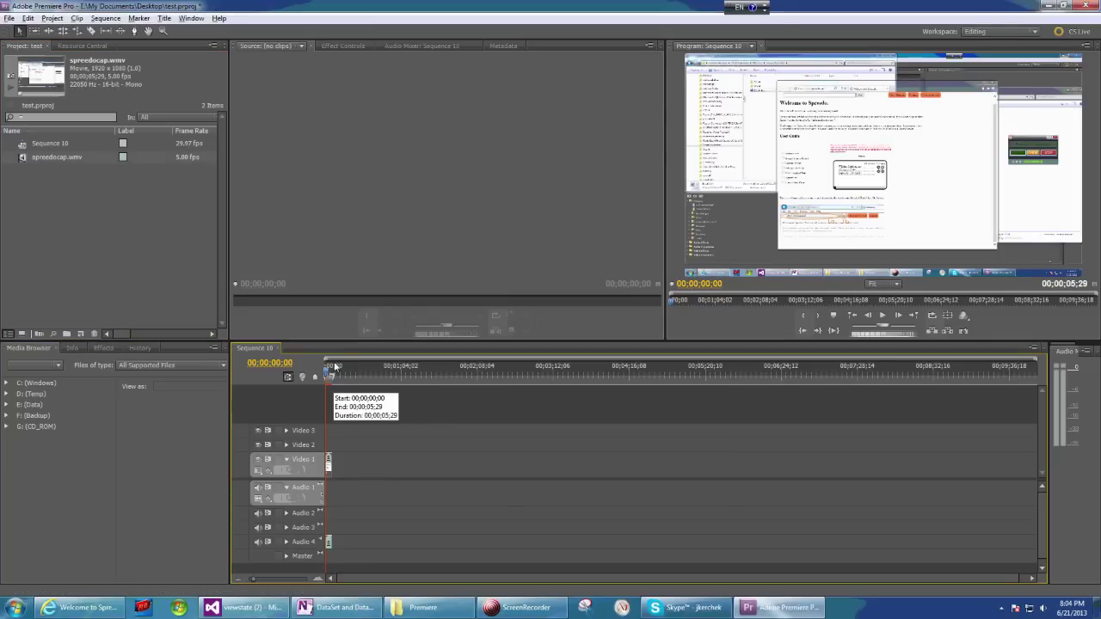
pyautogui.press('space')
pyautogui.press('`')
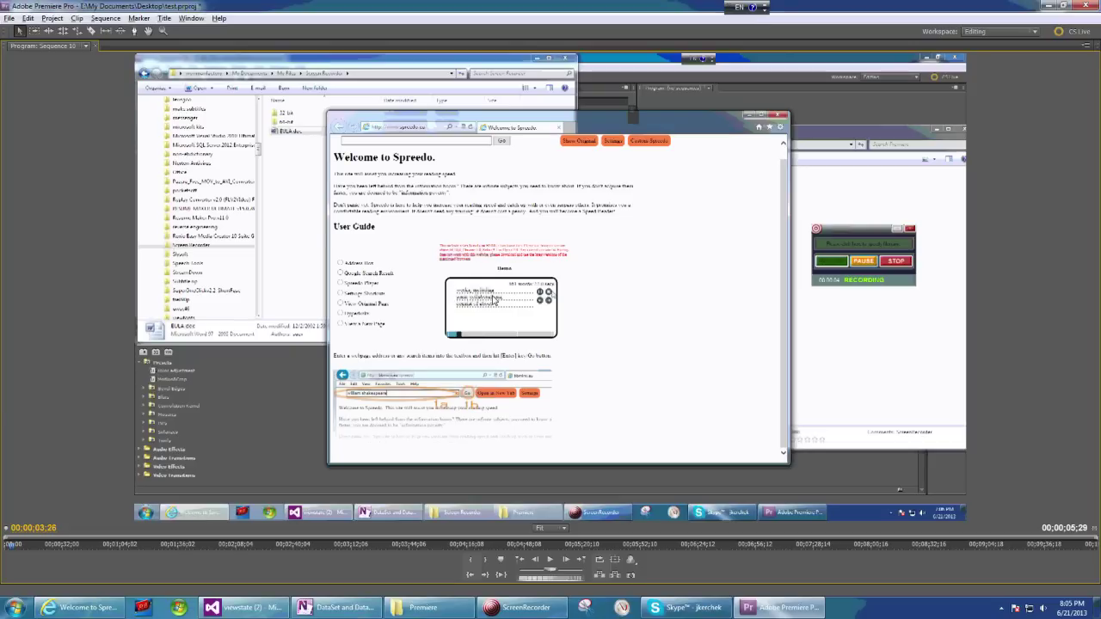
pyautogui.press('`')
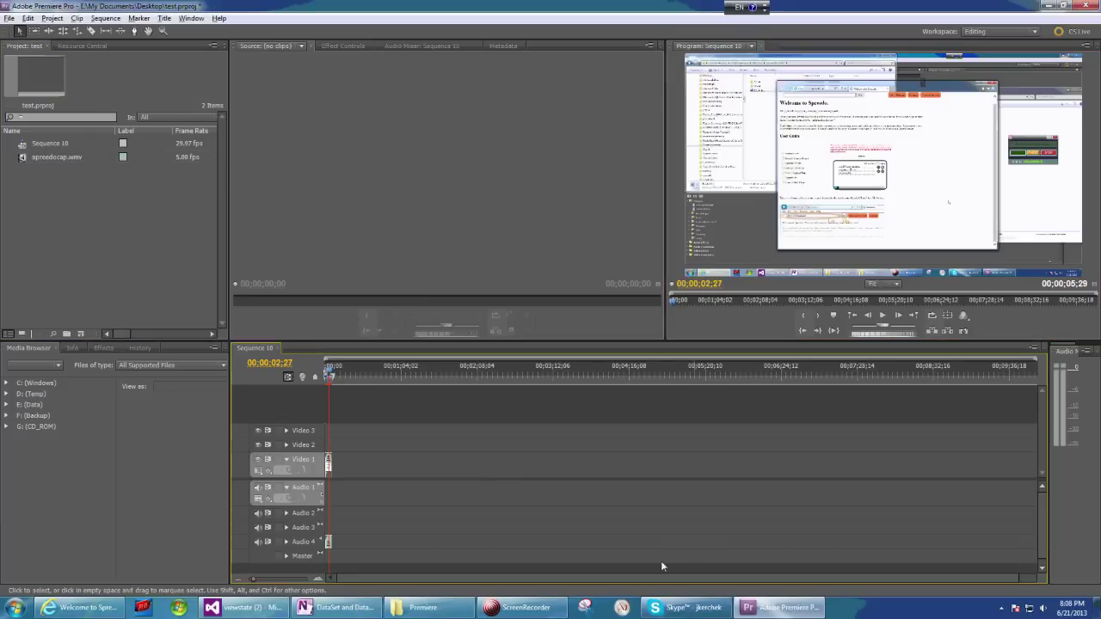
pyautogui.press('`')
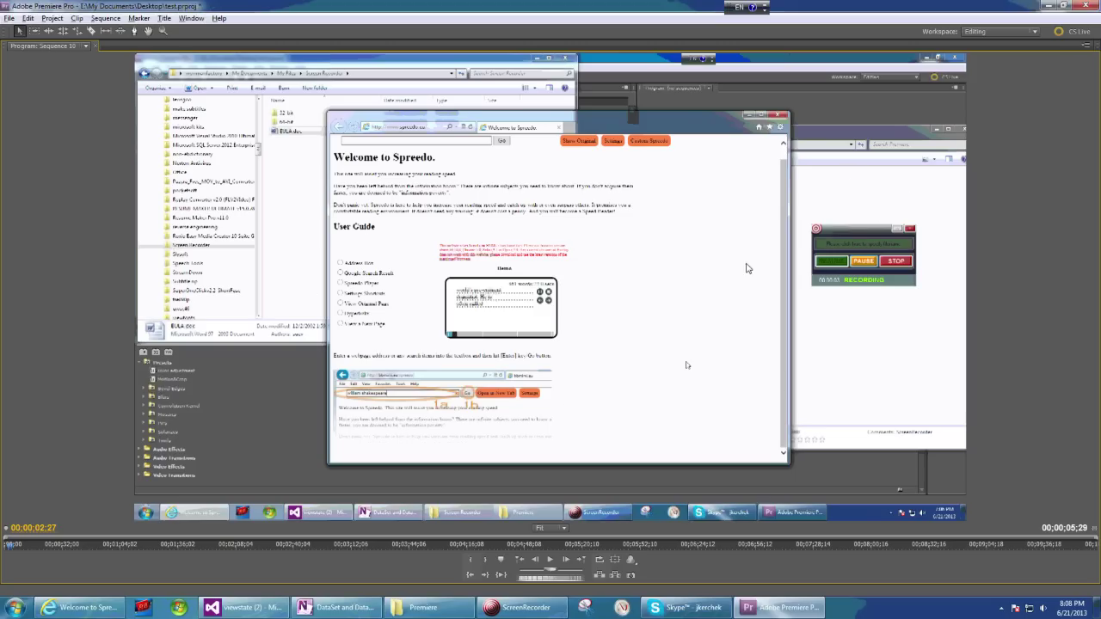
pyautogui.press('`')
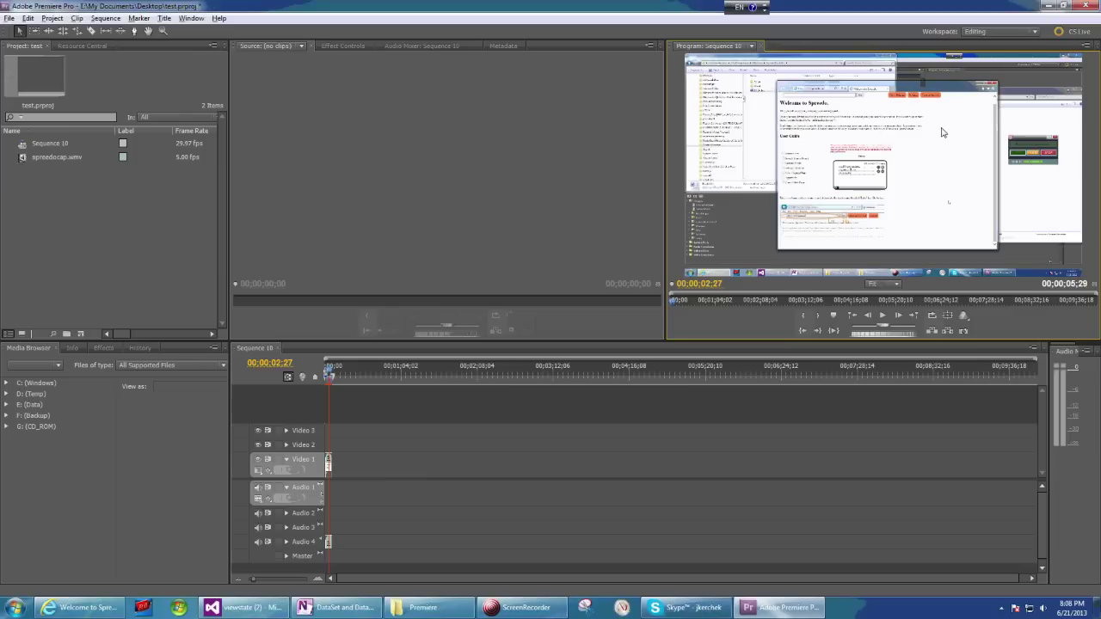
# Step: Export Sequence 10 as Microsoft AVI with the NTSC DV preset, then show the desktop
pyautogui.click(8, 18)
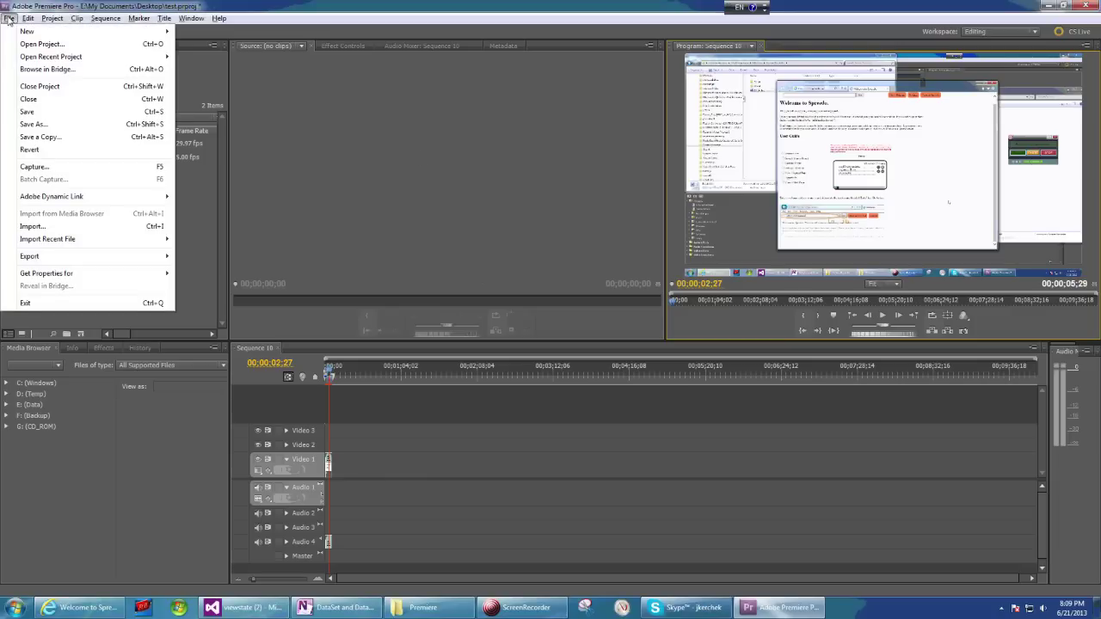
pyautogui.moveTo(65, 258)
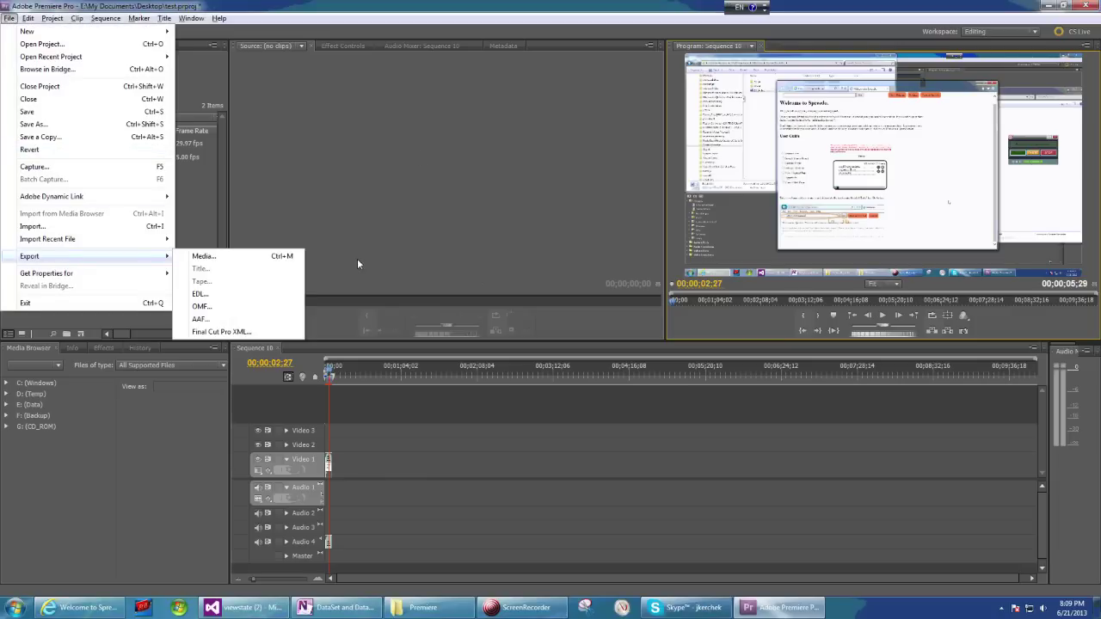
pyautogui.click(278, 257)
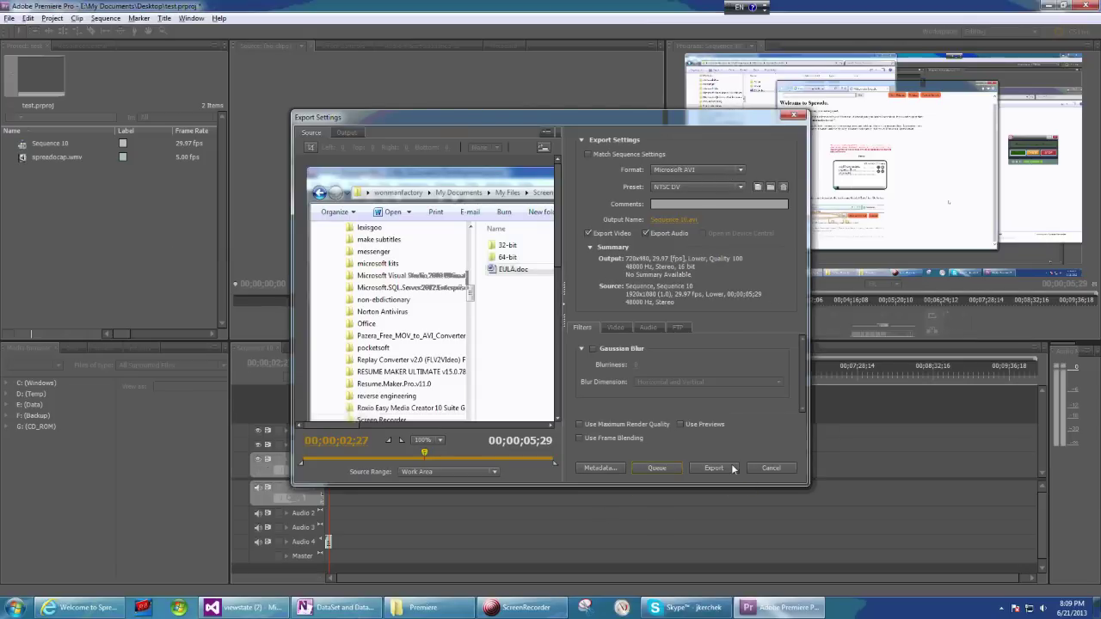
pyautogui.click(714, 469)
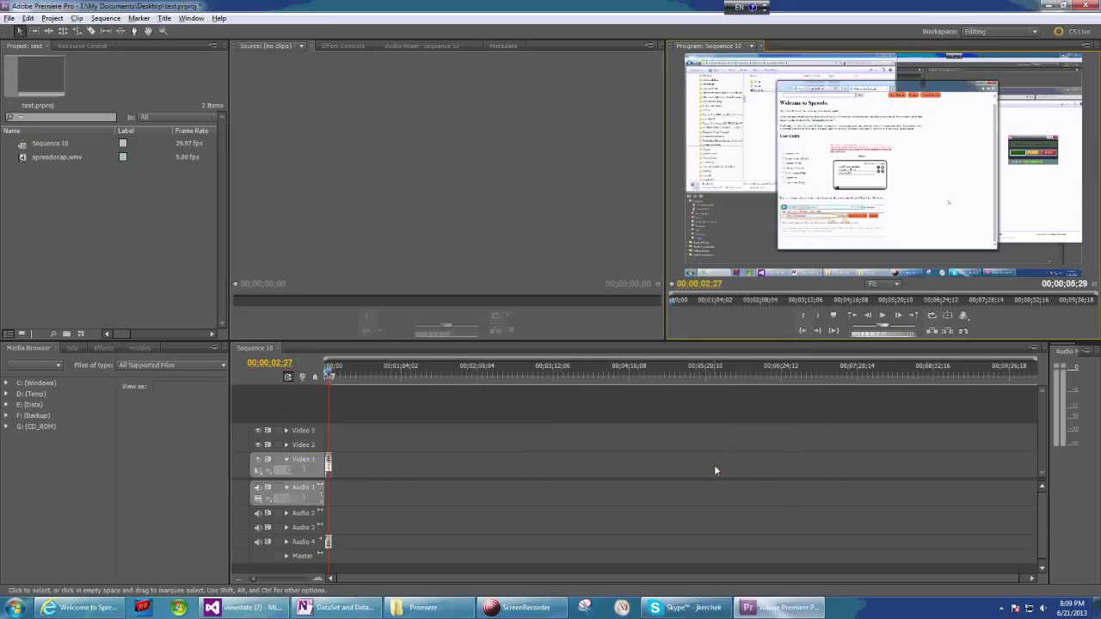
pyautogui.press('super+d')
# Step: Play Sequence 10.avi full screen in Media Player Classic, then pause and close the player
pyautogui.doubleClick(58, 261)
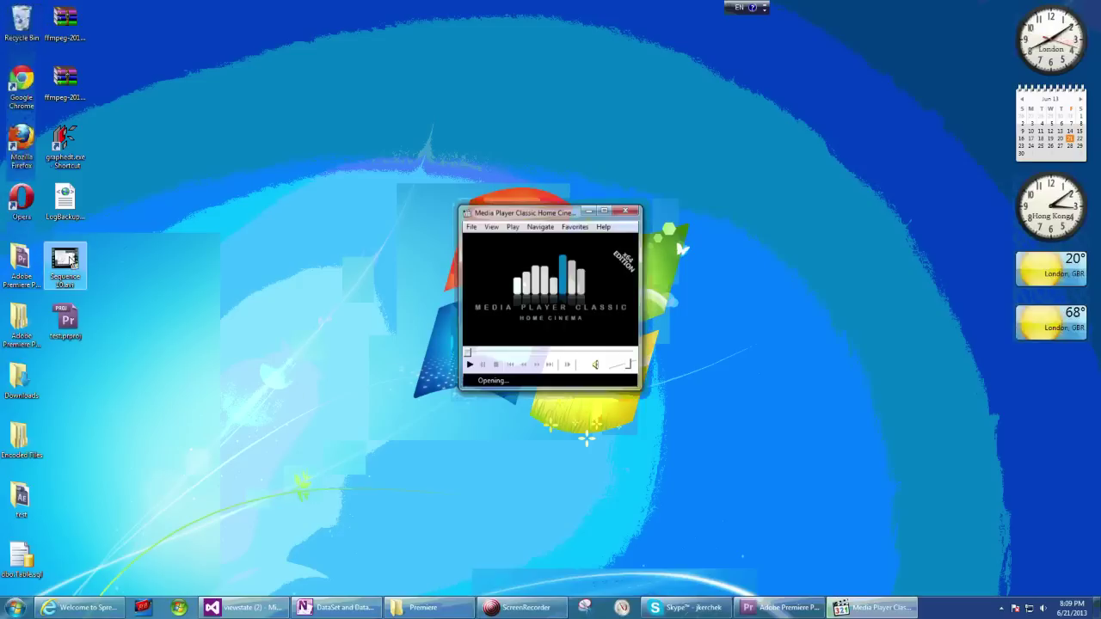
pyautogui.doubleClick(565, 325)
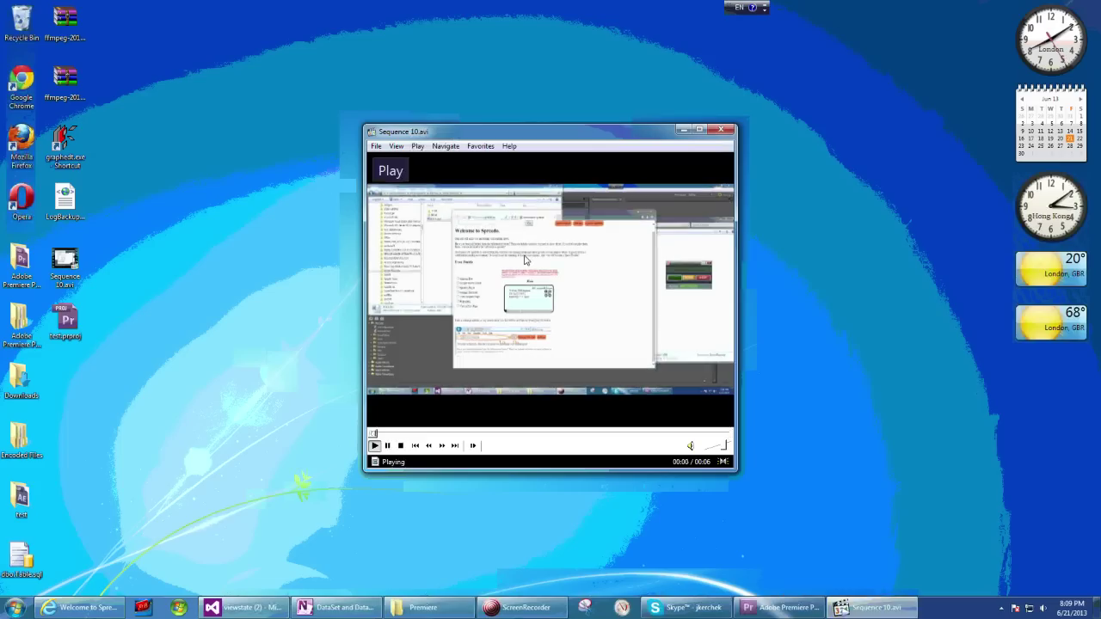
pyautogui.doubleClick(527, 259)
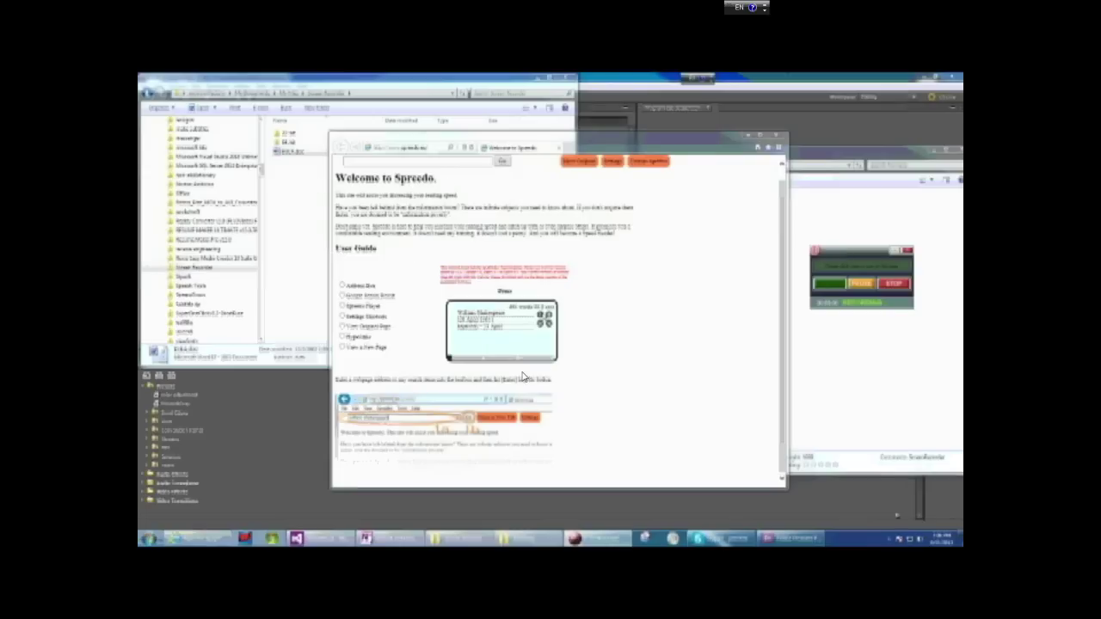
pyautogui.press('space')
pyautogui.press('Escape')
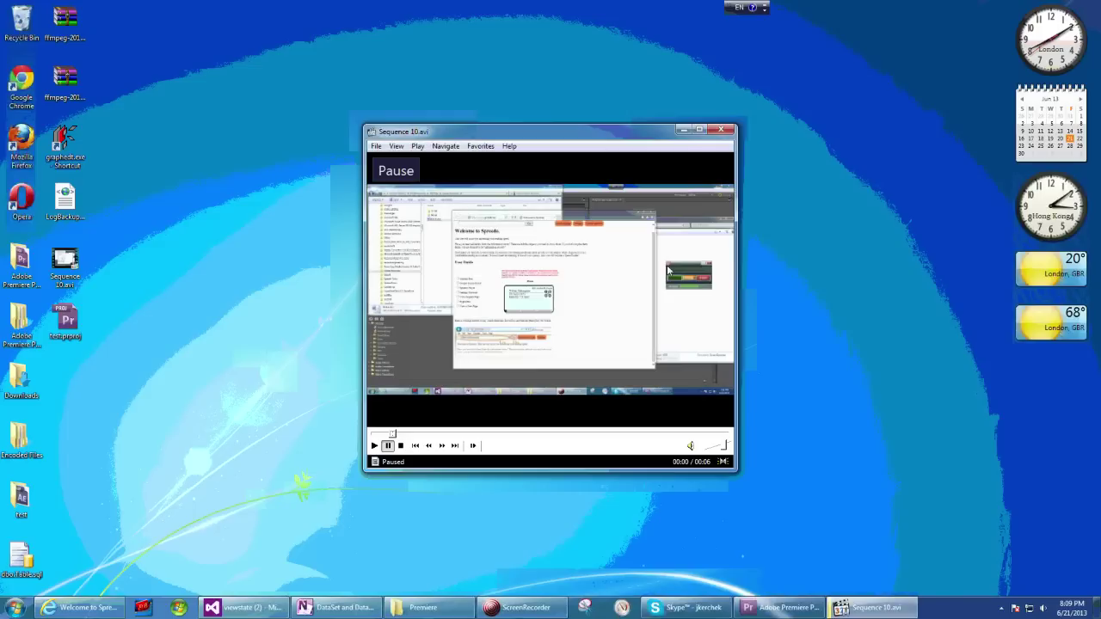
pyautogui.click(730, 131)
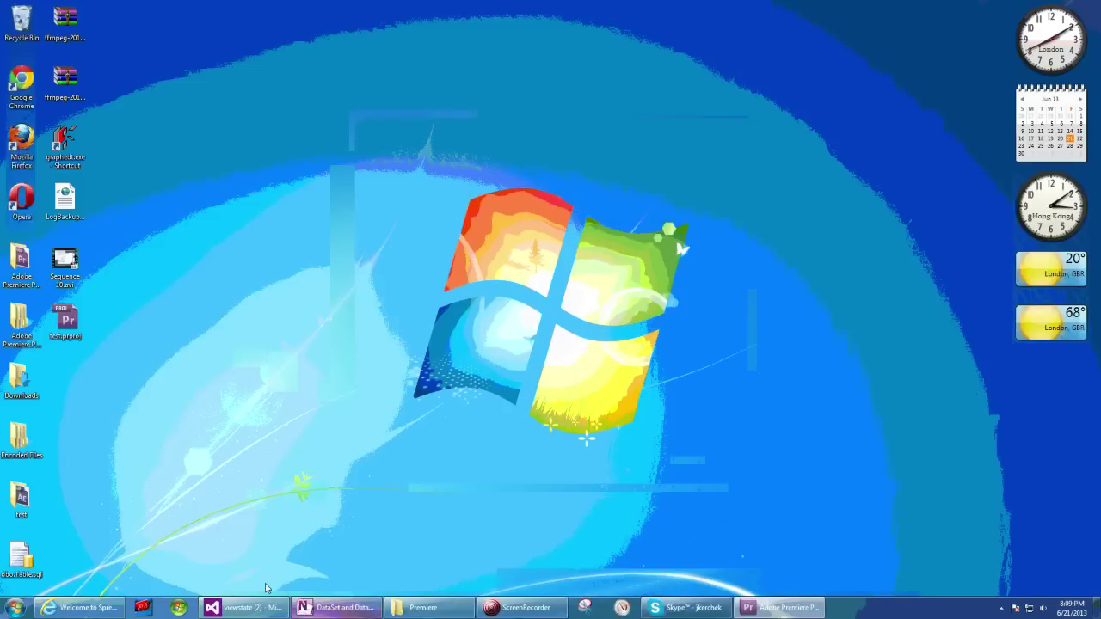
# Step: Minimize the screen recorder widget and bring Premiere back to the front
pyautogui.click(520, 608)
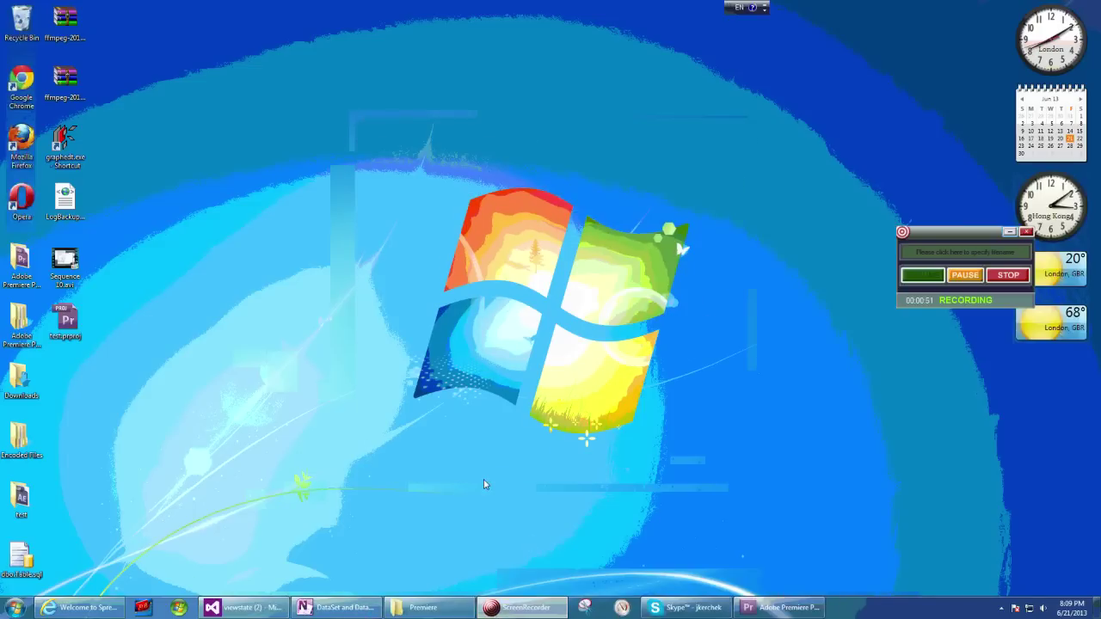
pyautogui.click(1009, 233)
pyautogui.click(781, 607)
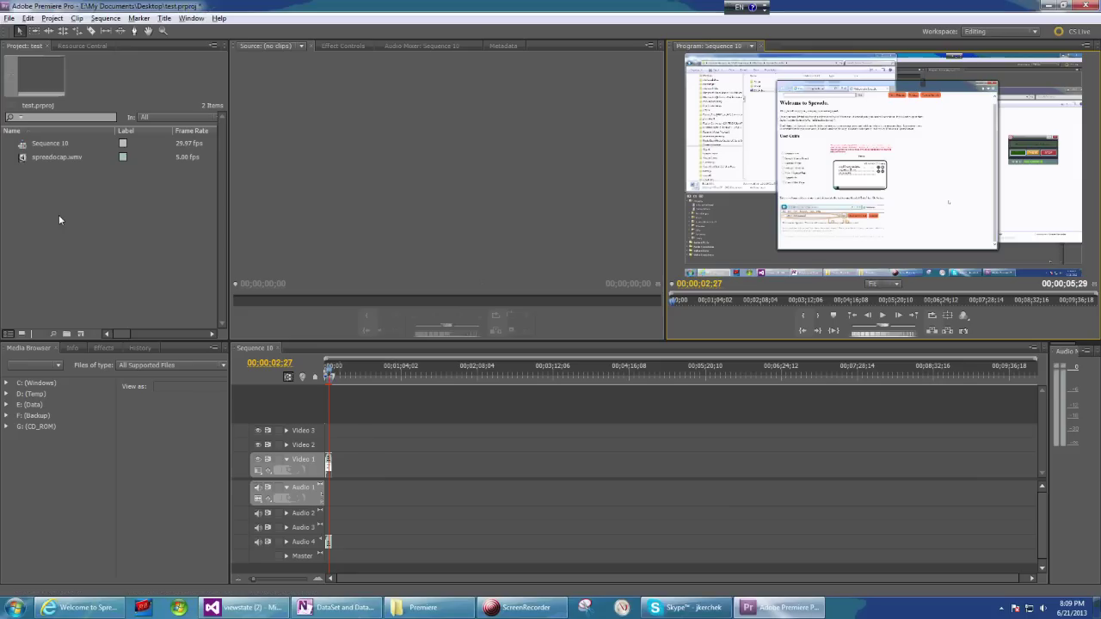
# Step: Create Sequence 11 from the default 720×480 preset after briefly trying HDV 1080i editing mode
pyautogui.rightClick(23, 186)
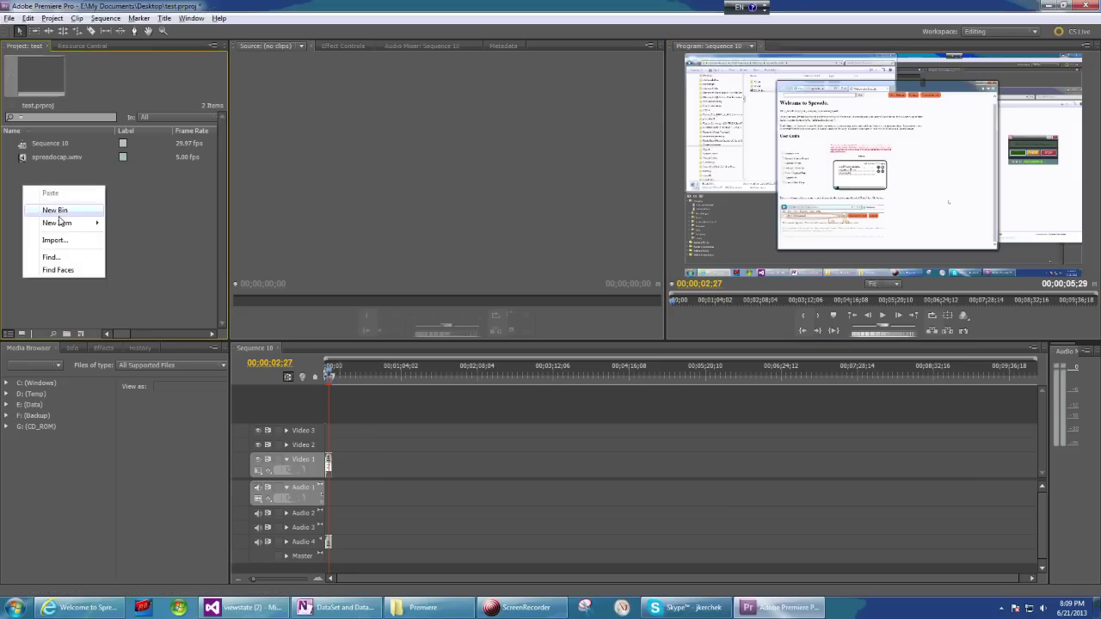
pyautogui.moveTo(62, 226)
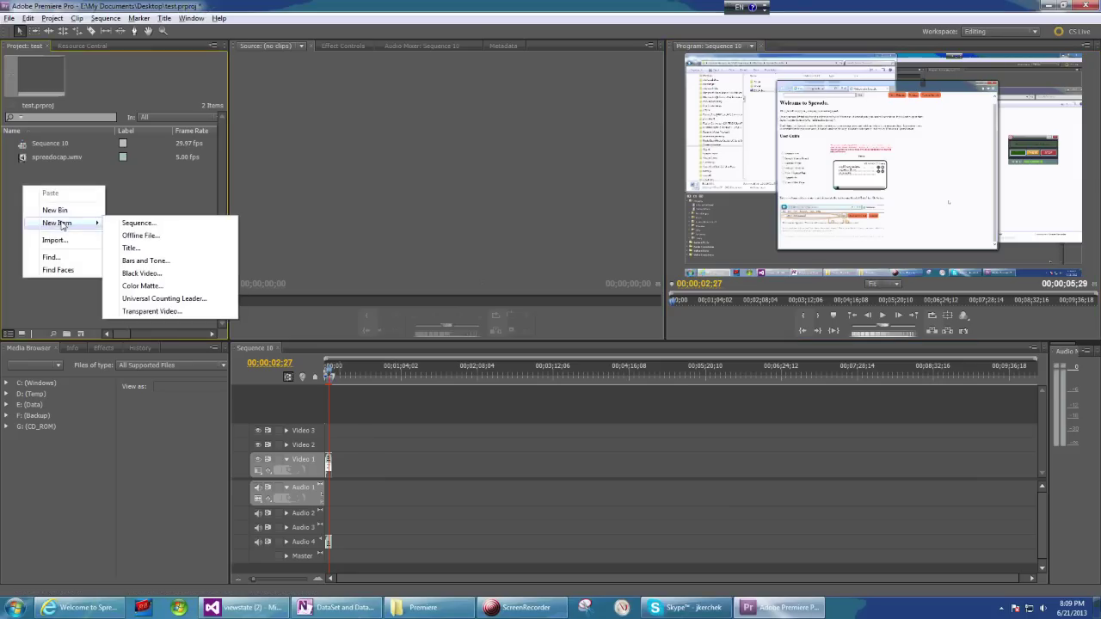
pyautogui.click(134, 224)
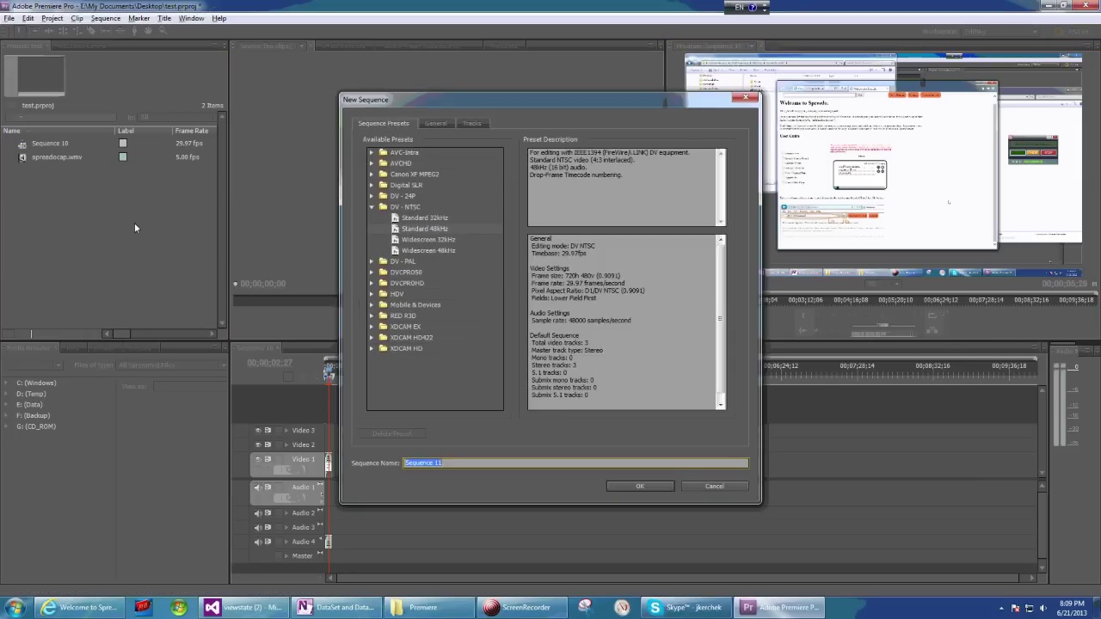
pyautogui.click(434, 123)
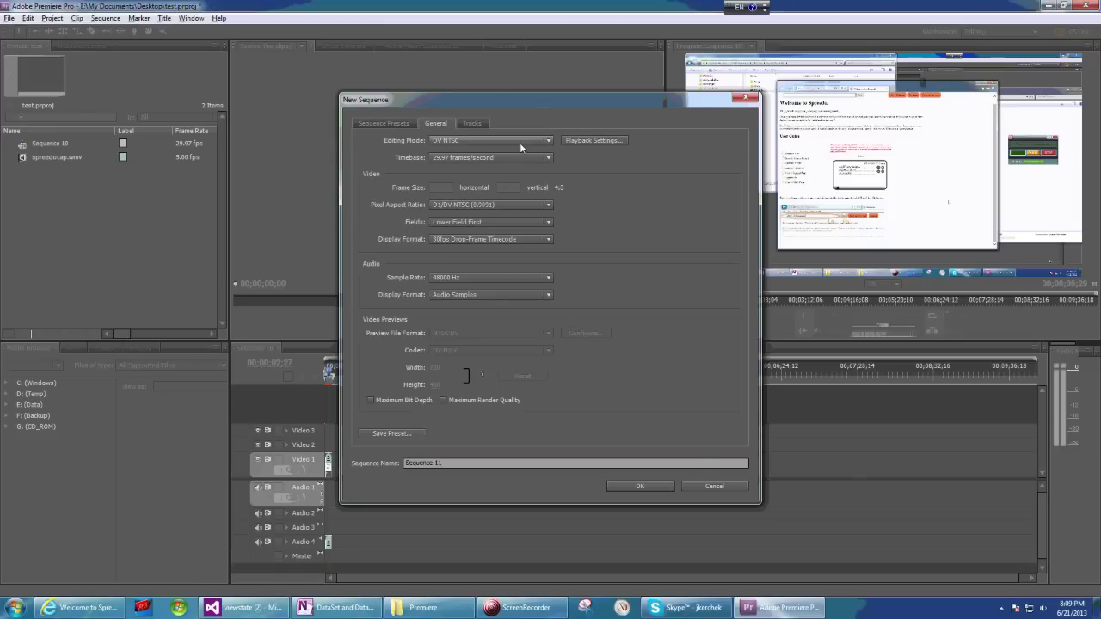
pyautogui.click(520, 148)
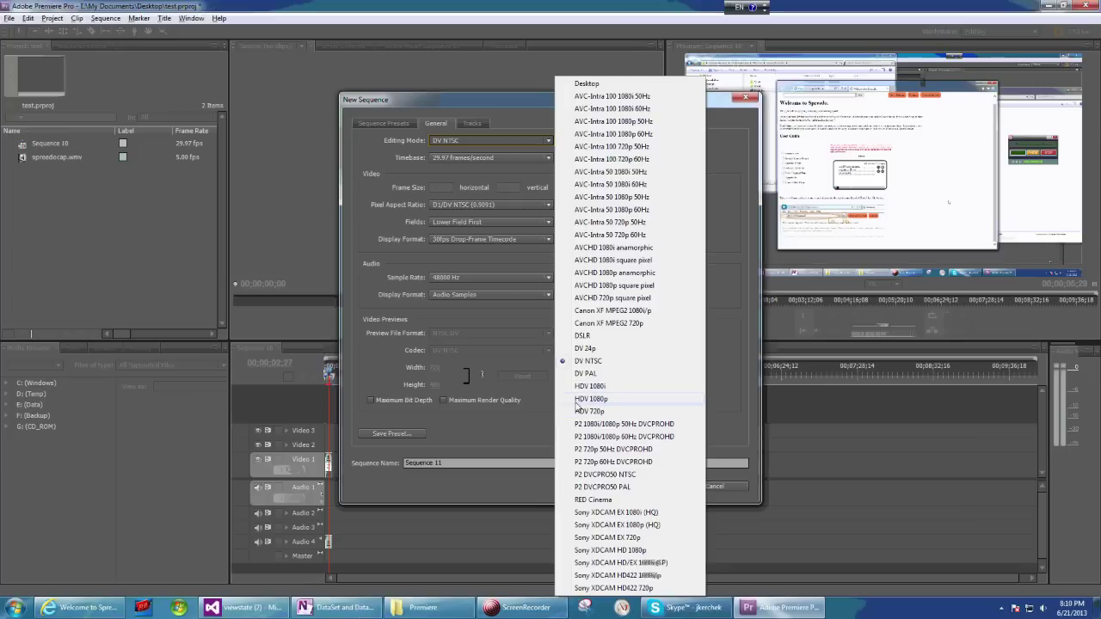
pyautogui.click(620, 388)
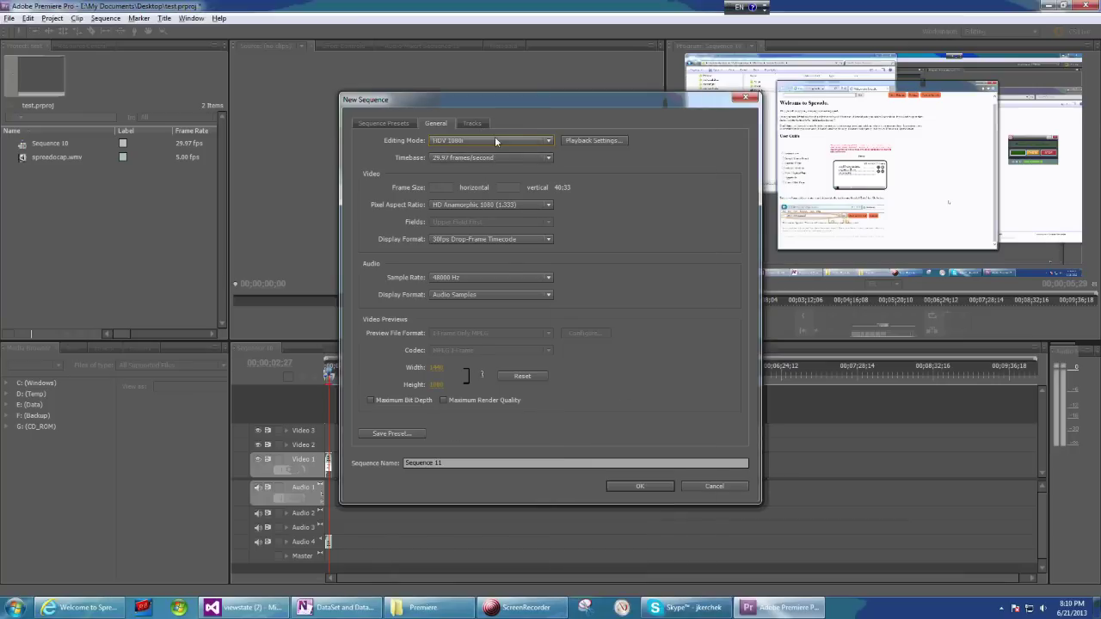
pyautogui.click(474, 121)
pyautogui.click(437, 123)
pyautogui.click(384, 126)
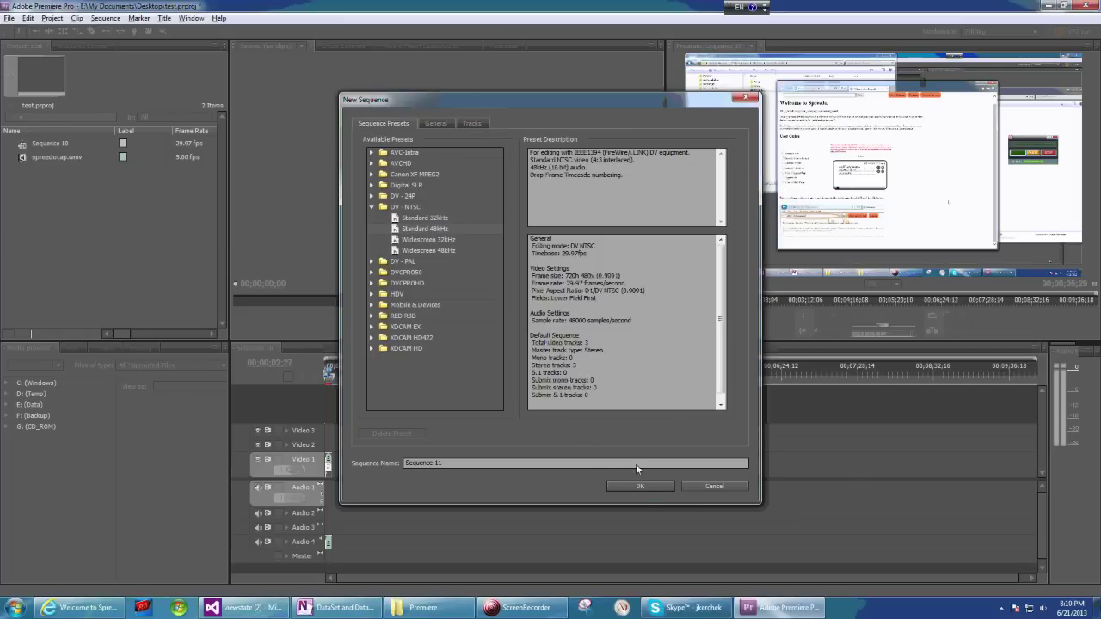
pyautogui.click(643, 486)
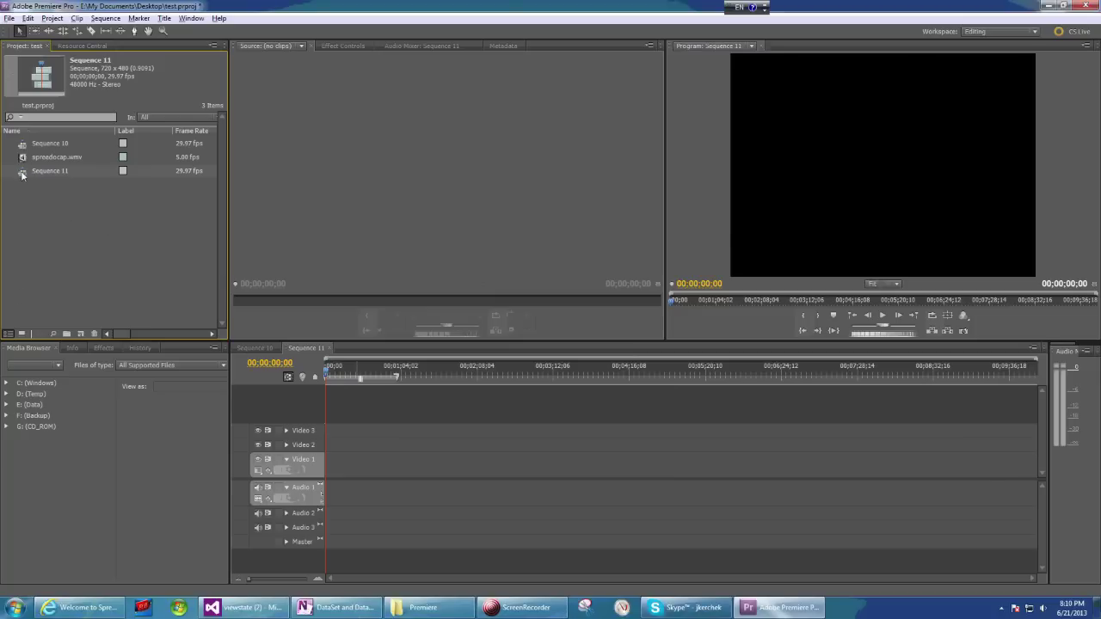
pyautogui.rightClick(22, 174)
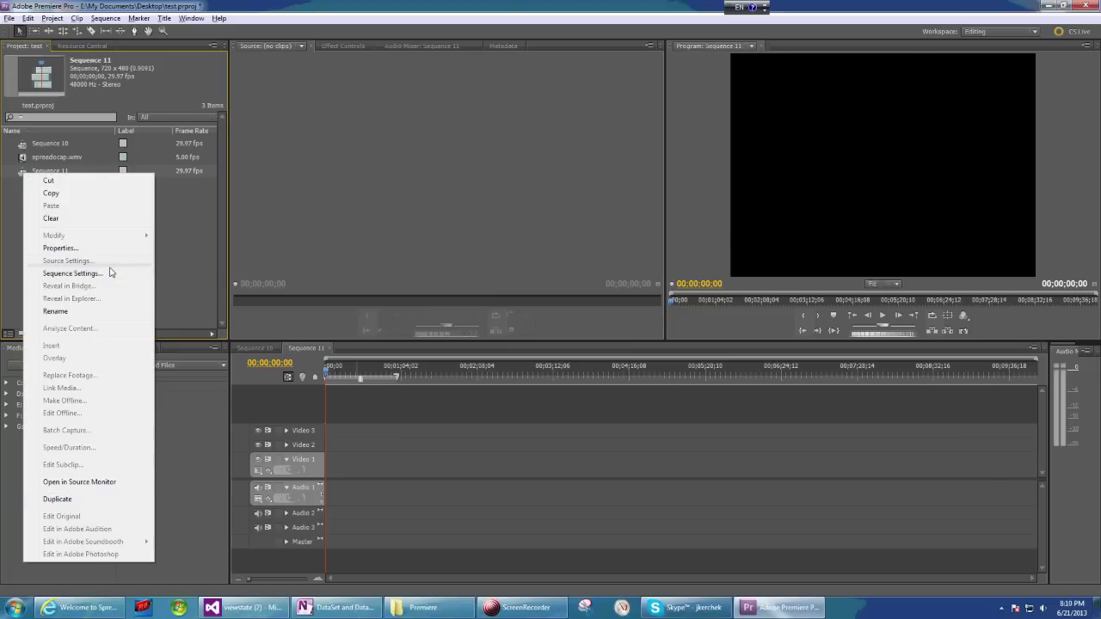
pyautogui.click(73, 273)
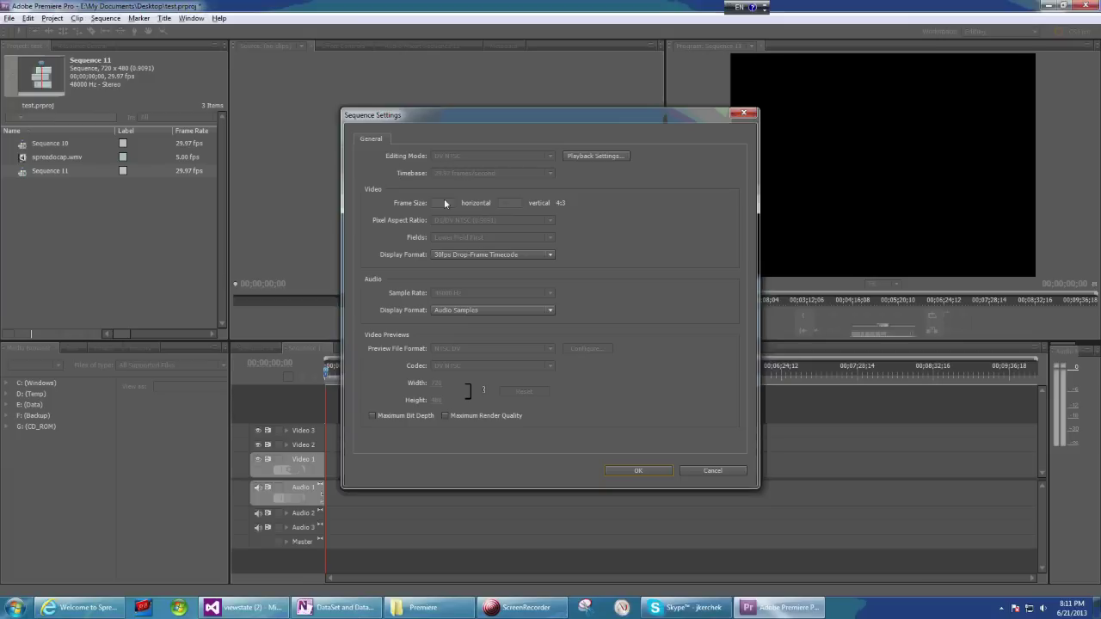
pyautogui.click(695, 473)
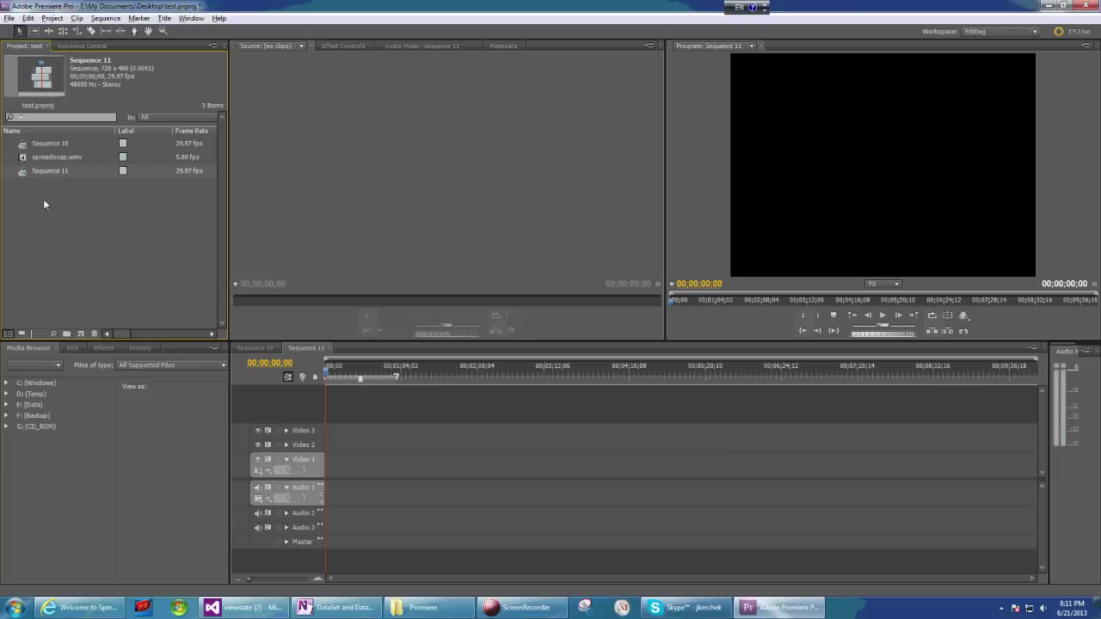
# Step: Create Sequence 12 with HDV 1080p editing mode (1440×1080, 29.97 fps)
pyautogui.rightClick(44, 204)
pyautogui.moveTo(89, 239)
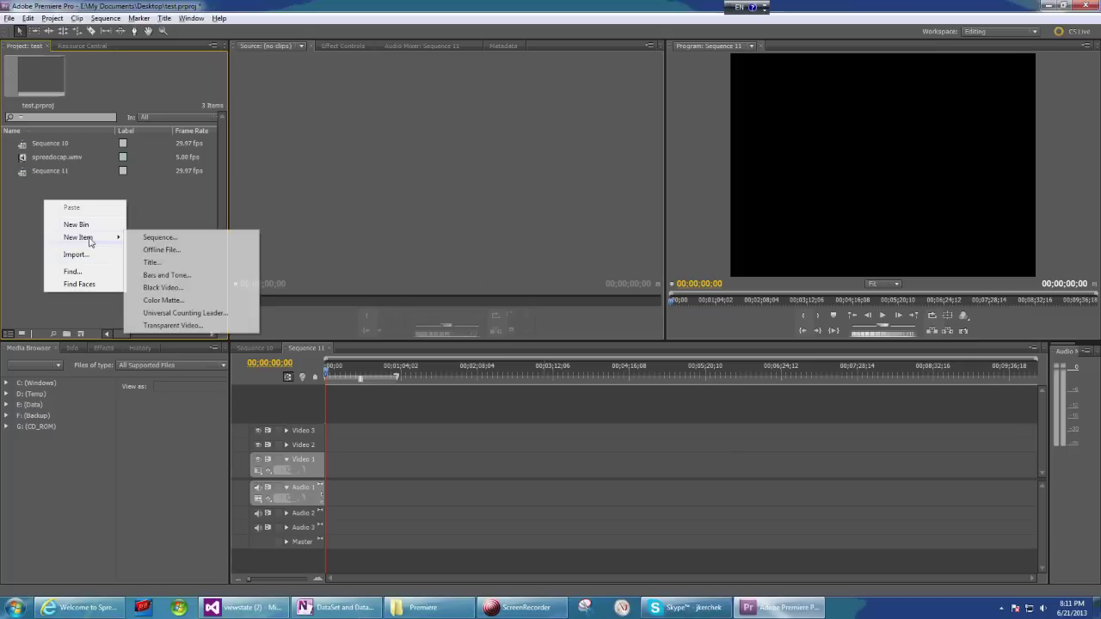
pyautogui.click(182, 239)
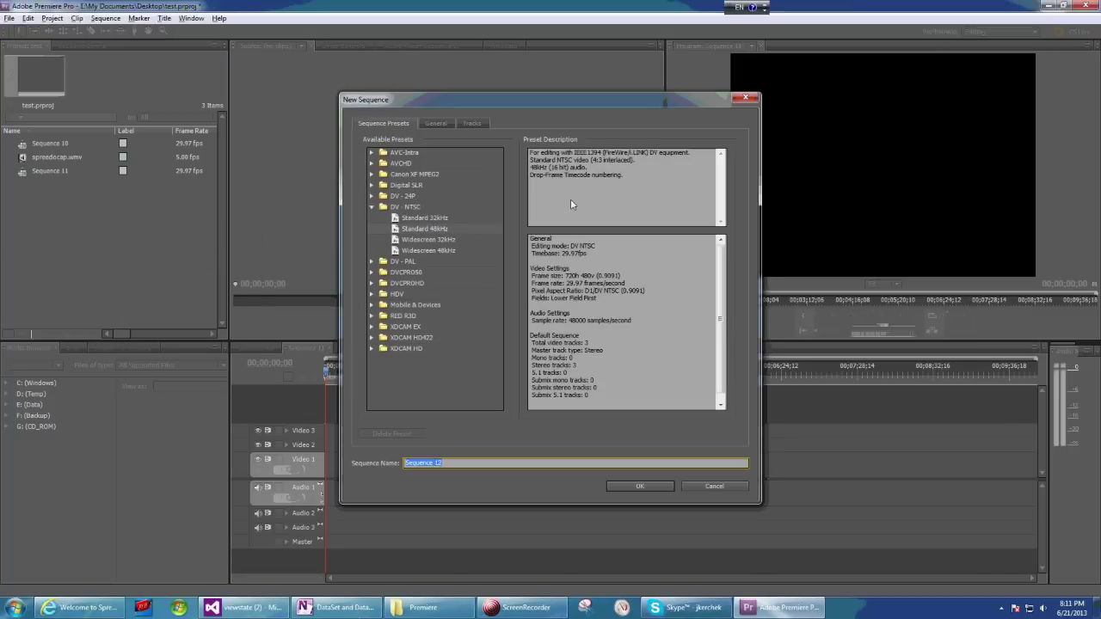
pyautogui.click(435, 124)
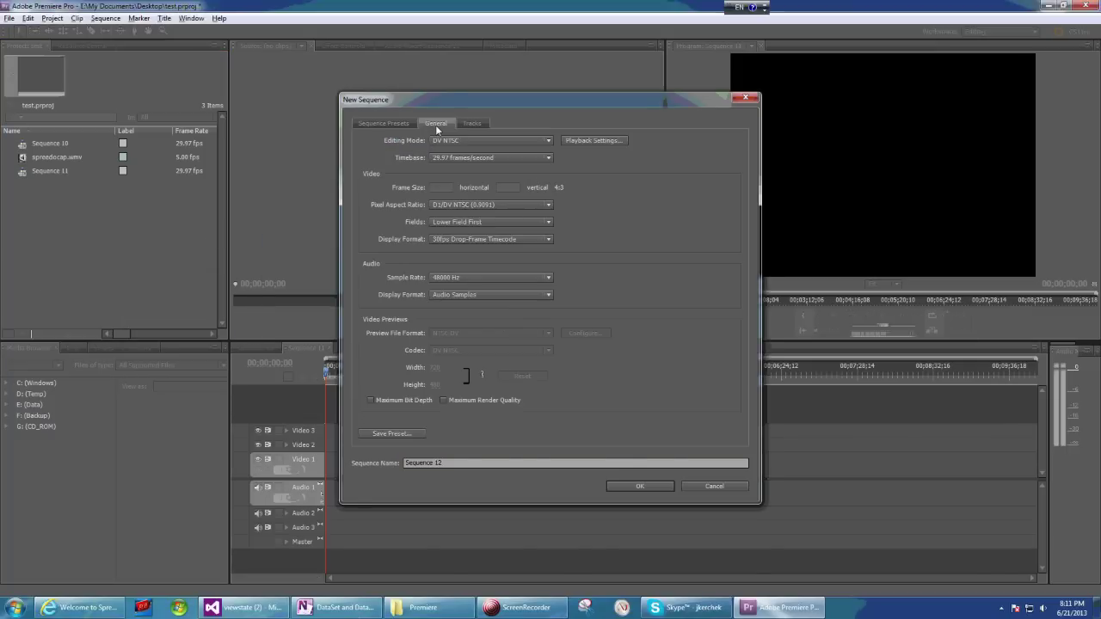
pyautogui.click(504, 141)
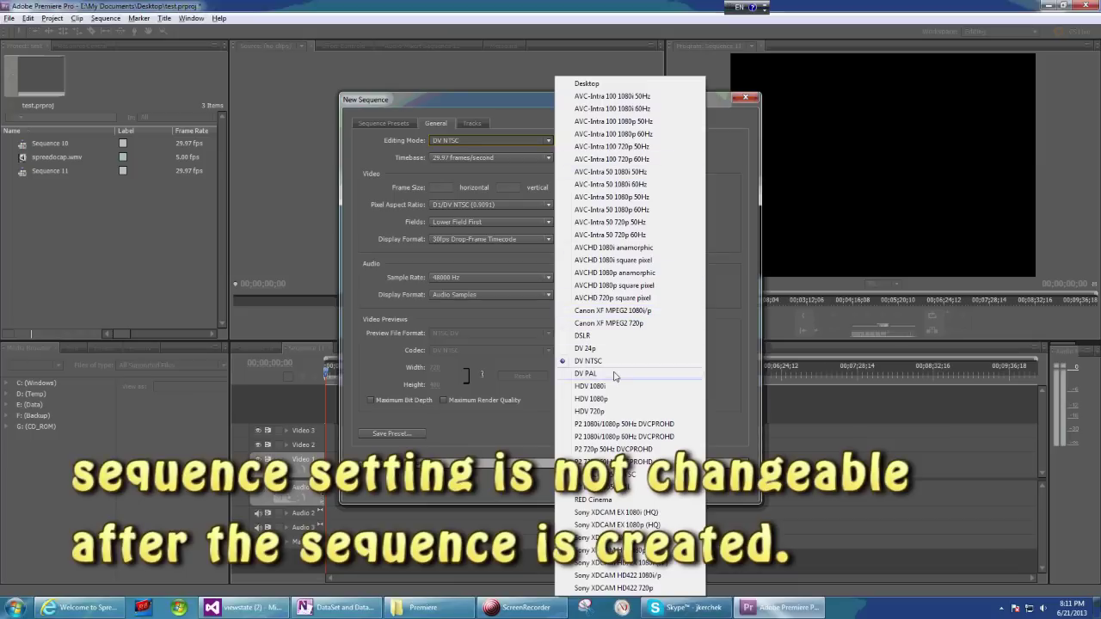
pyautogui.click(618, 400)
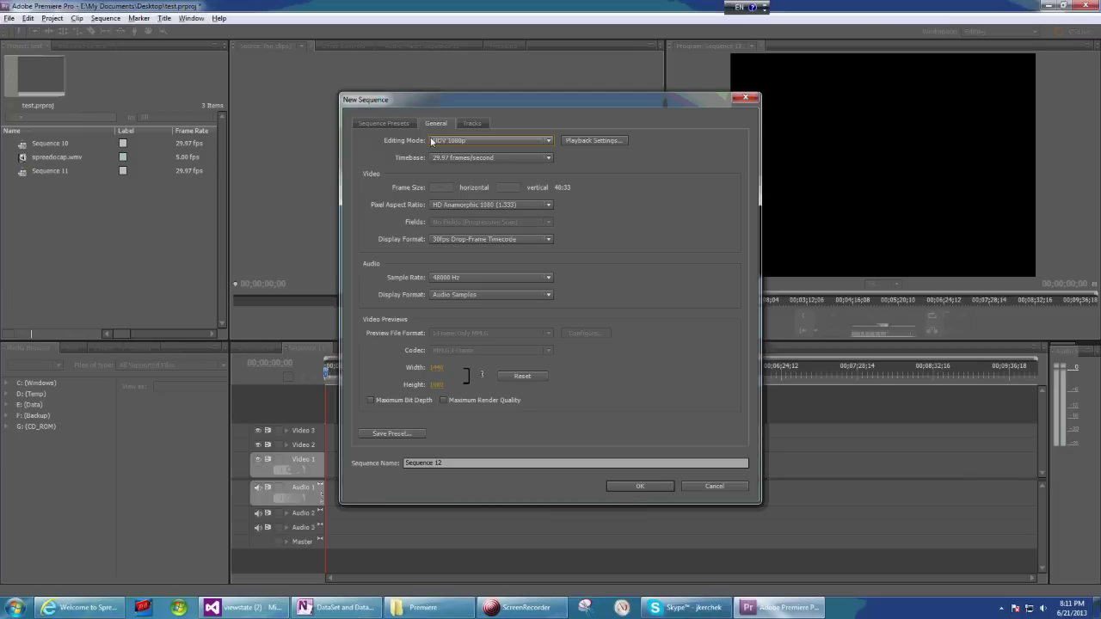
pyautogui.click(655, 488)
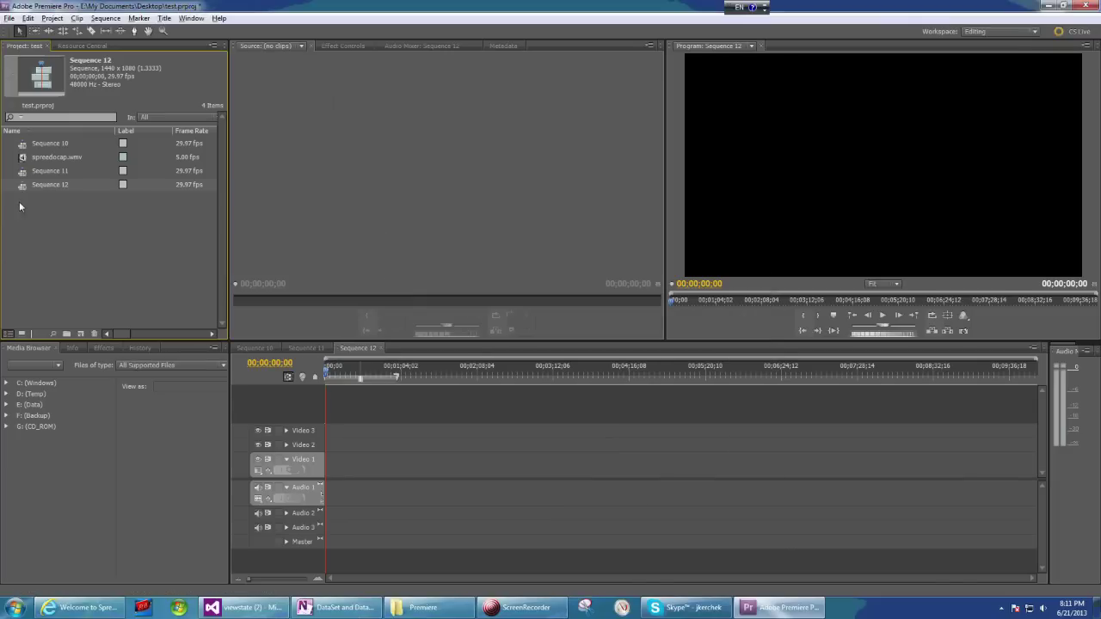
pyautogui.rightClick(22, 189)
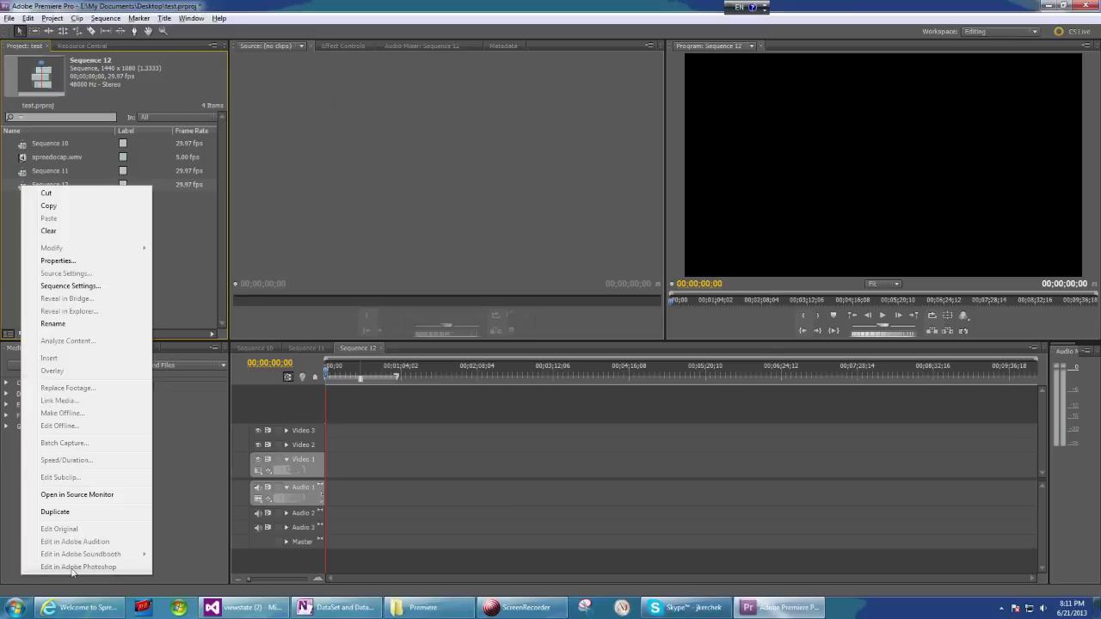
pyautogui.click(110, 288)
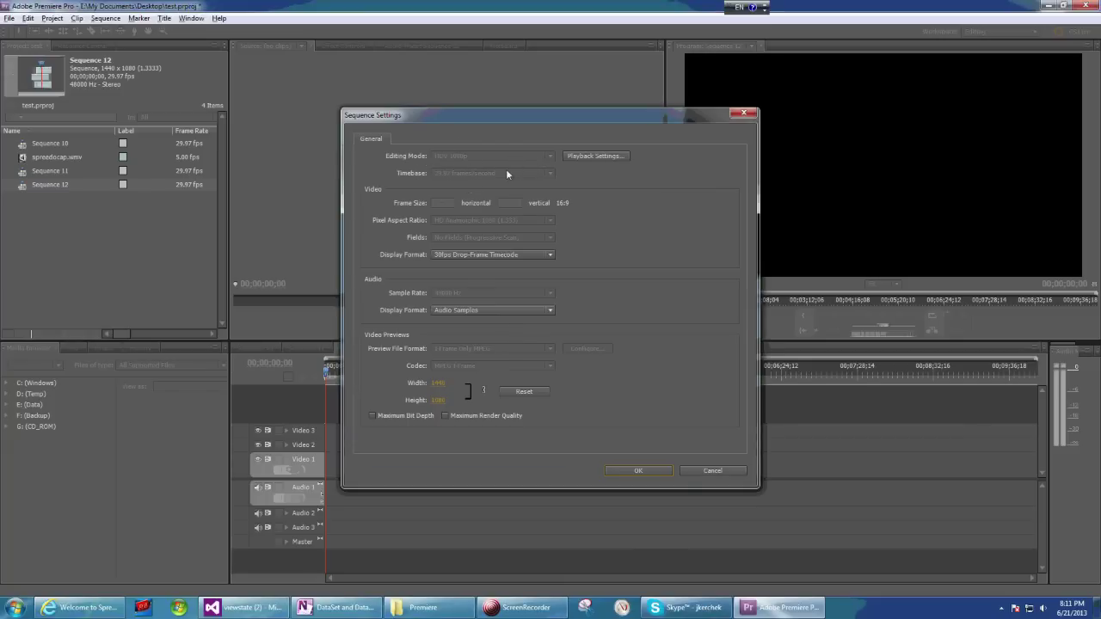
pyautogui.click(637, 470)
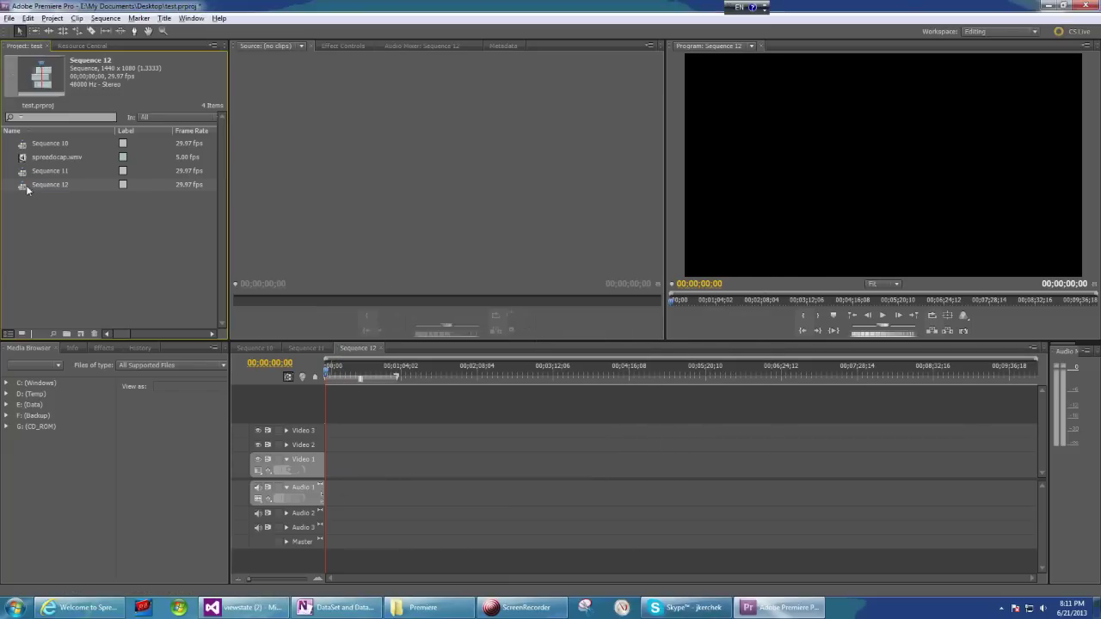
# Step: Place spreedocap.wmv at the start of Video 1 and preview it enlarged at 00:00:02:27
pyautogui.click(21, 161)
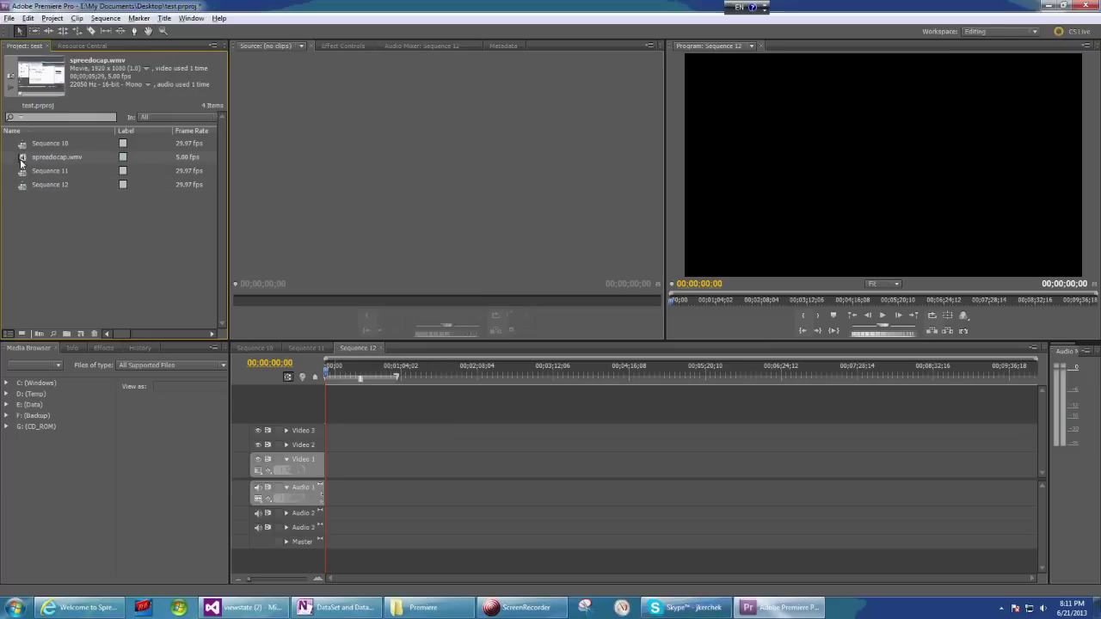
pyautogui.moveTo(269, 341); pyautogui.dragTo(327, 464)
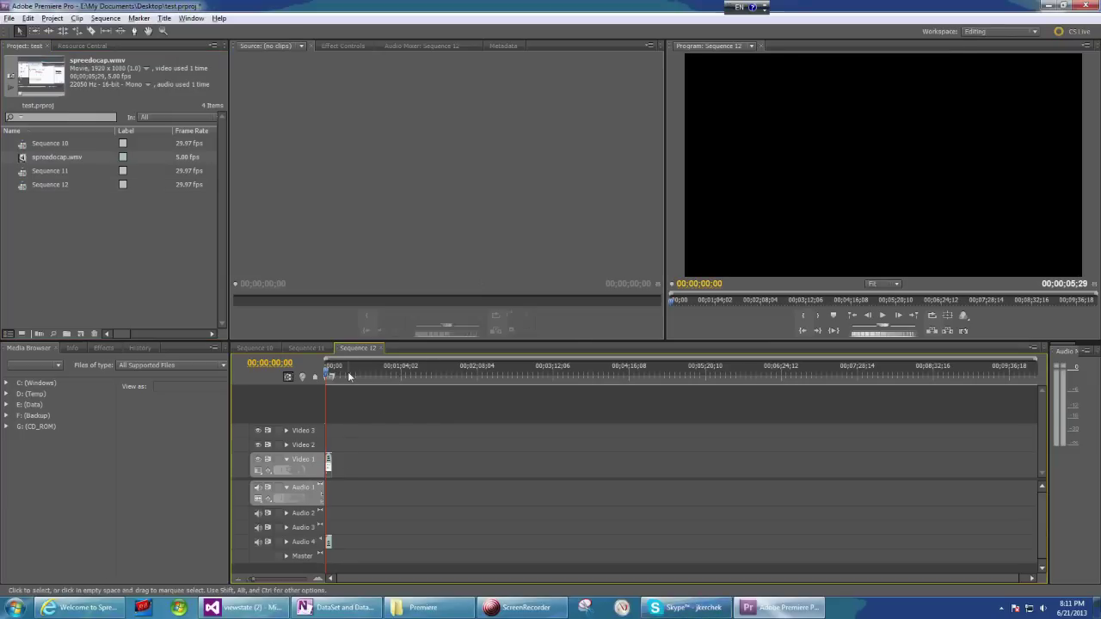
pyautogui.click(331, 367)
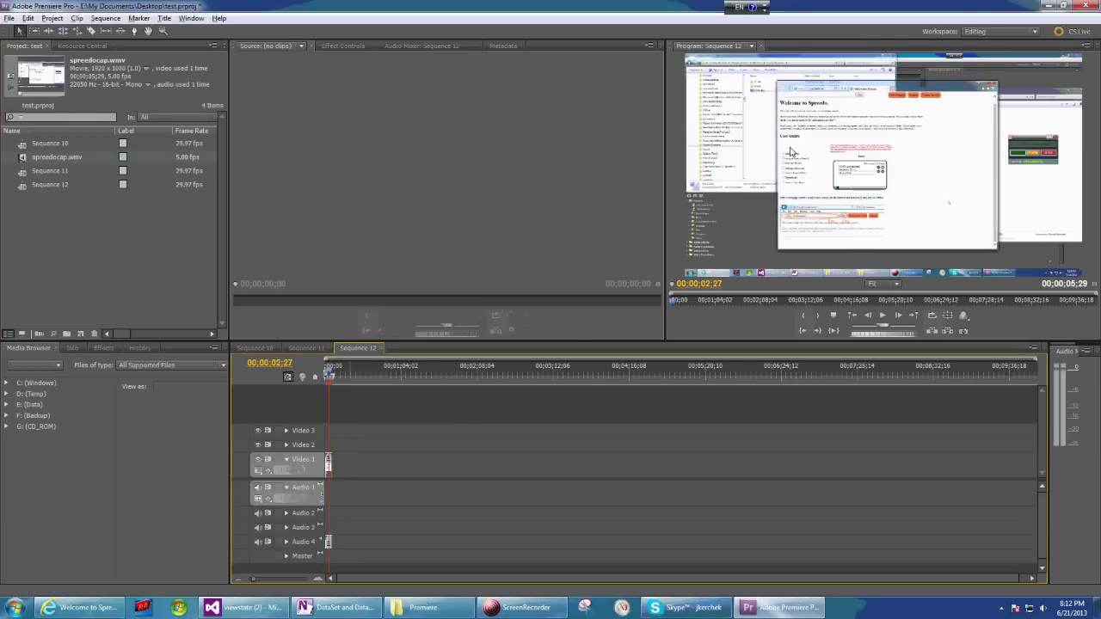
pyautogui.press('`')
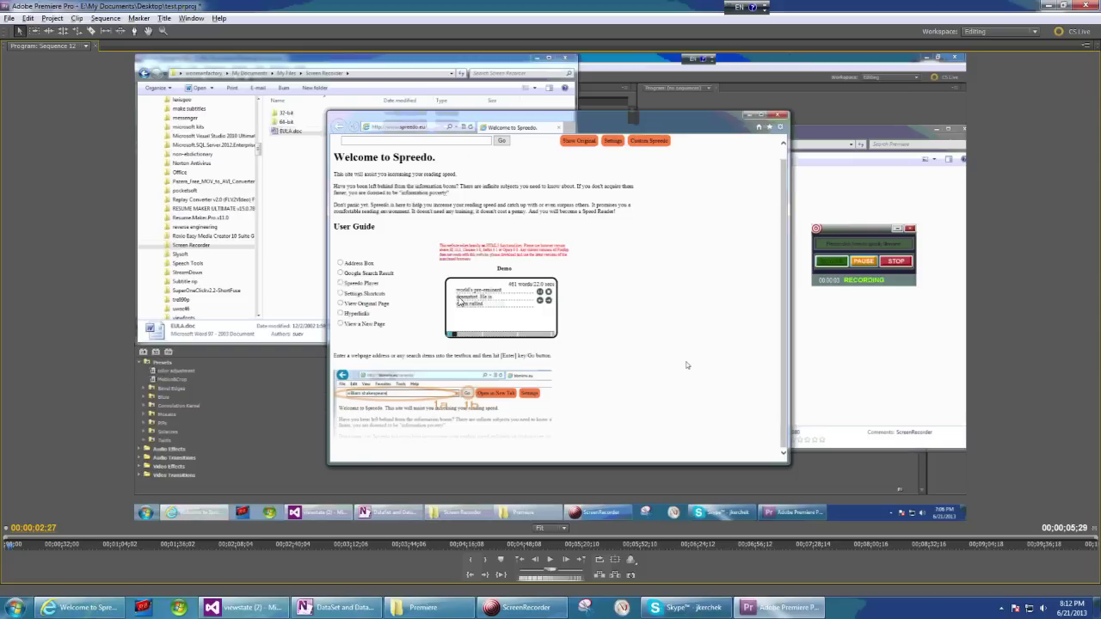
pyautogui.press('`')
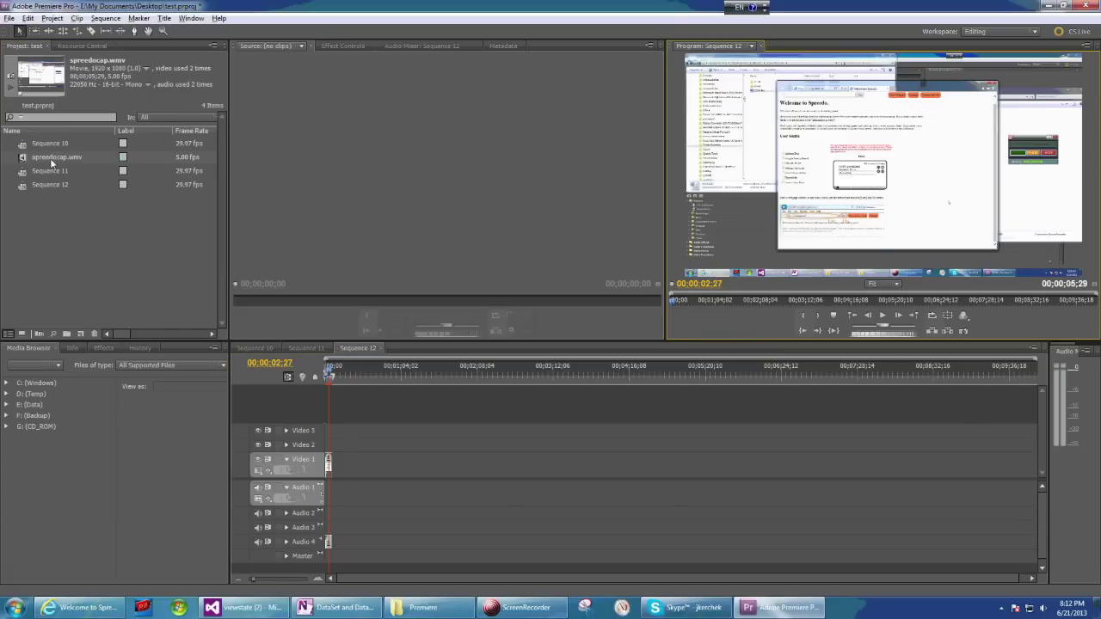
# Step: Open Sequence 10 for comparison, then reopen Sequence 12 in the timeline
pyautogui.doubleClick(24, 145)
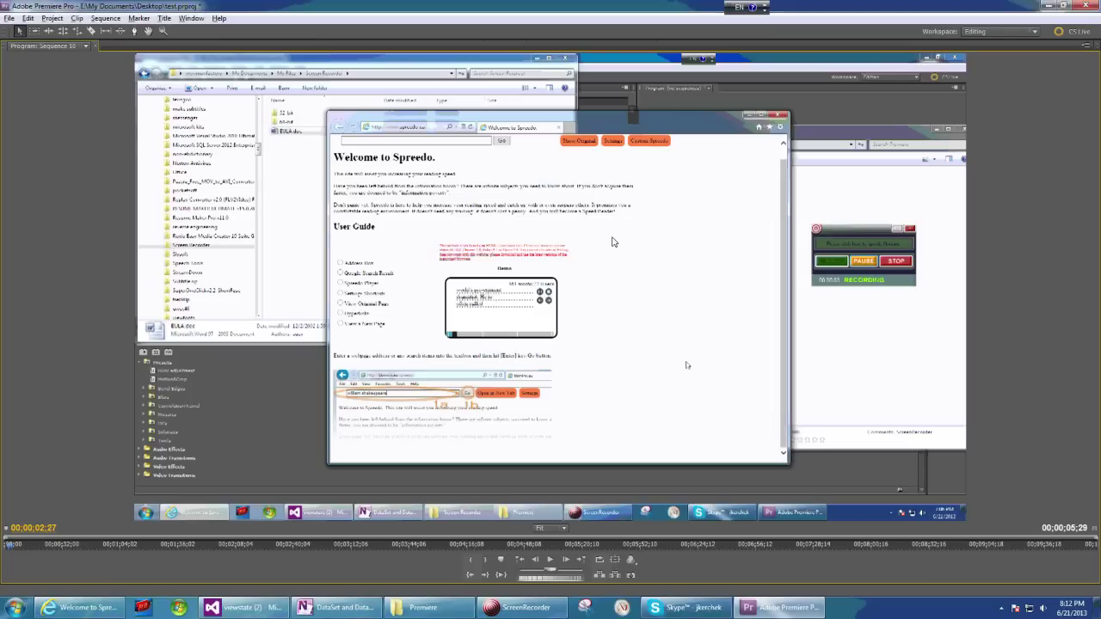
pyautogui.press('`')
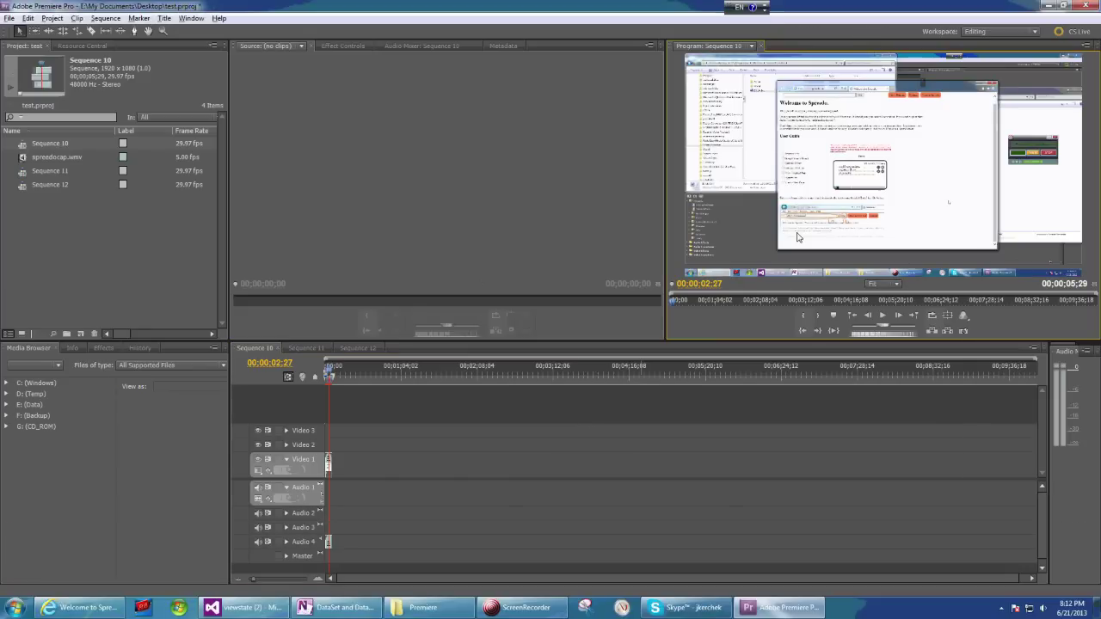
pyautogui.doubleClick(21, 195)
pyautogui.press('Escape')
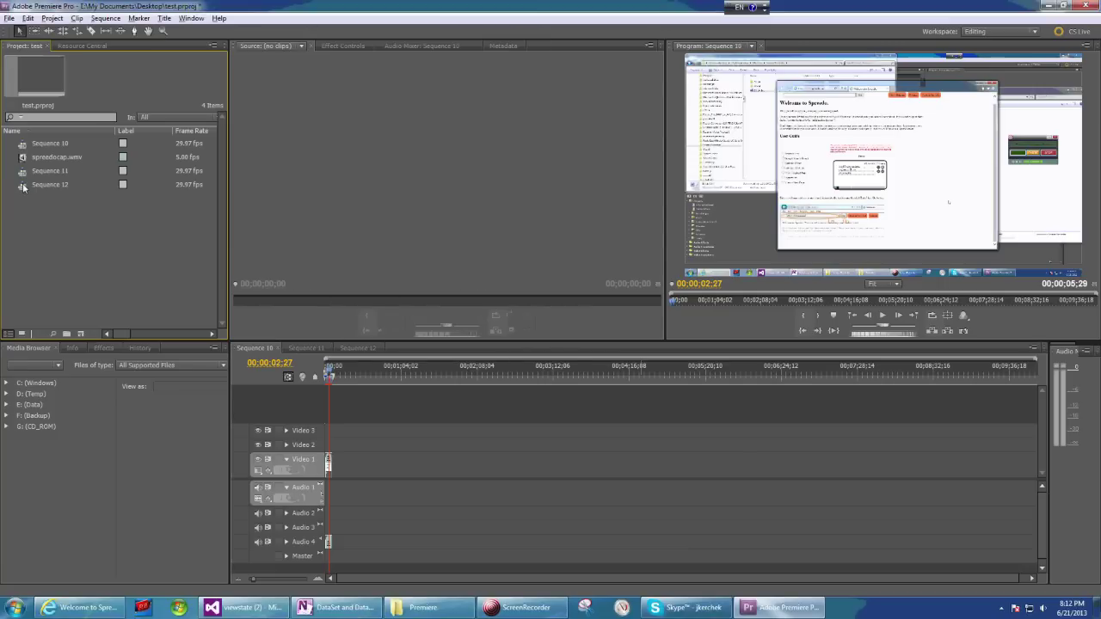
pyautogui.doubleClick(22, 187)
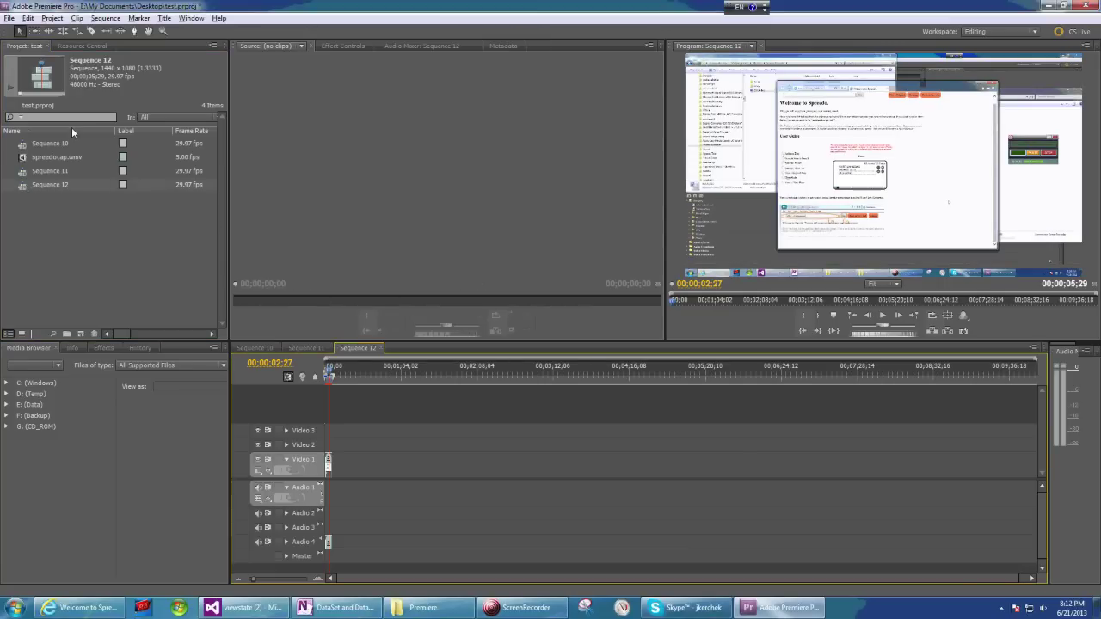
# Step: Export Sequence 12 as H.264 with the HDTV 1080p 24 High Quality preset
pyautogui.click(8, 18)
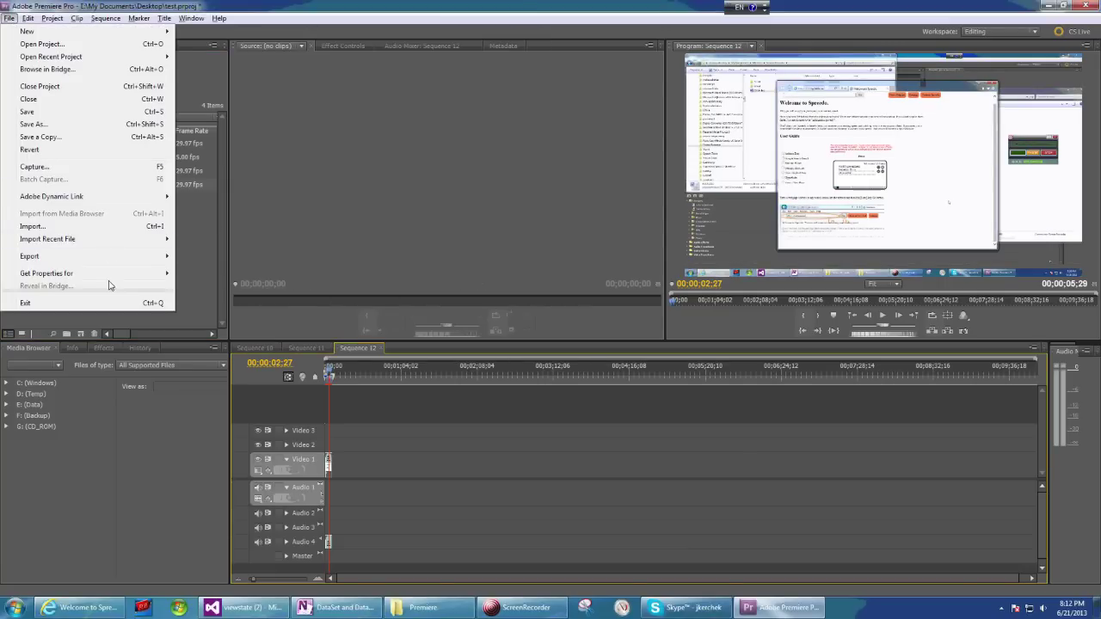
pyautogui.moveTo(116, 256)
pyautogui.click(222, 256)
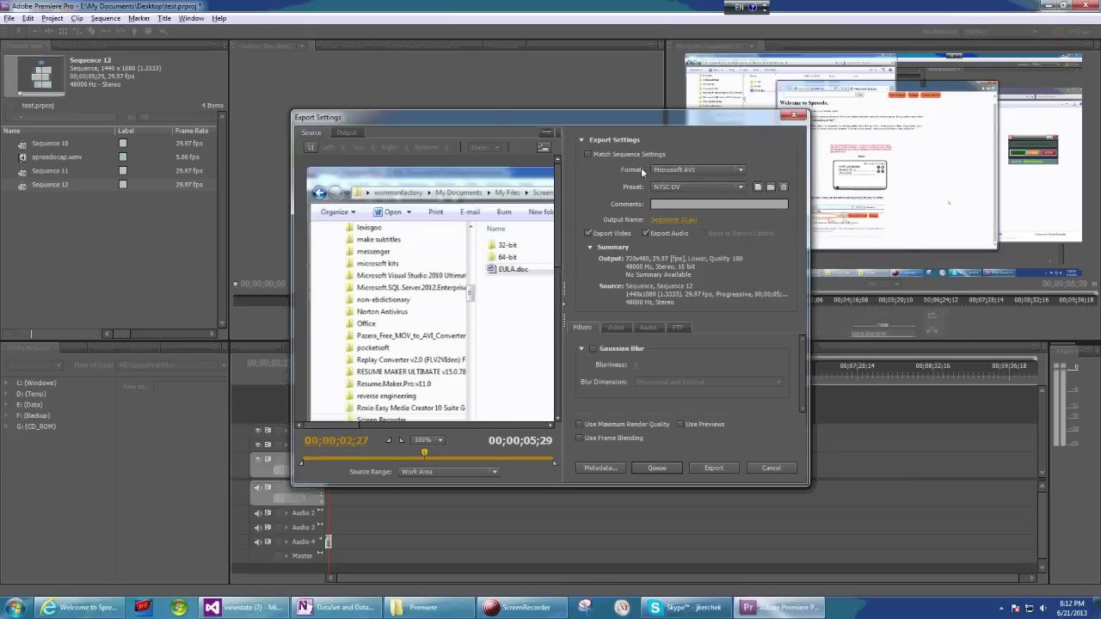
pyautogui.click(700, 172)
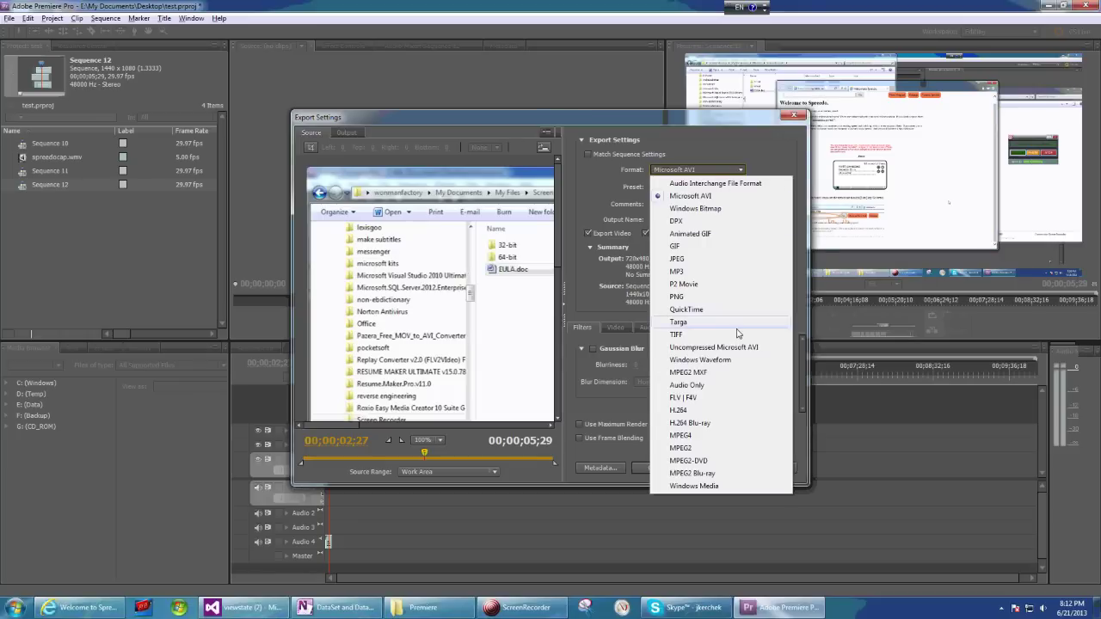
pyautogui.click(741, 414)
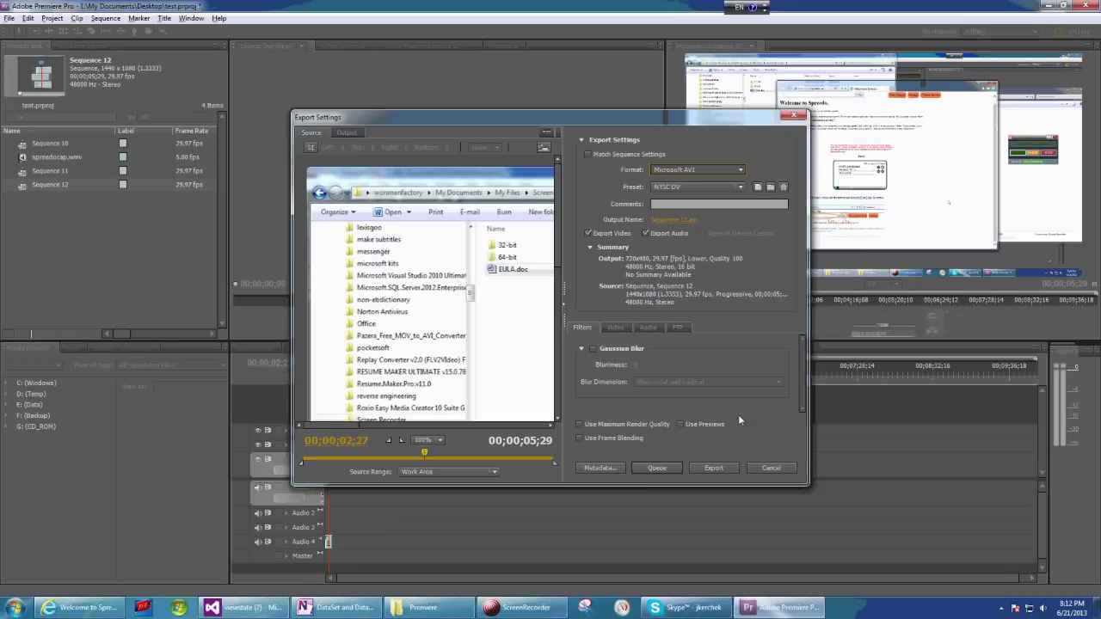
pyautogui.click(709, 186)
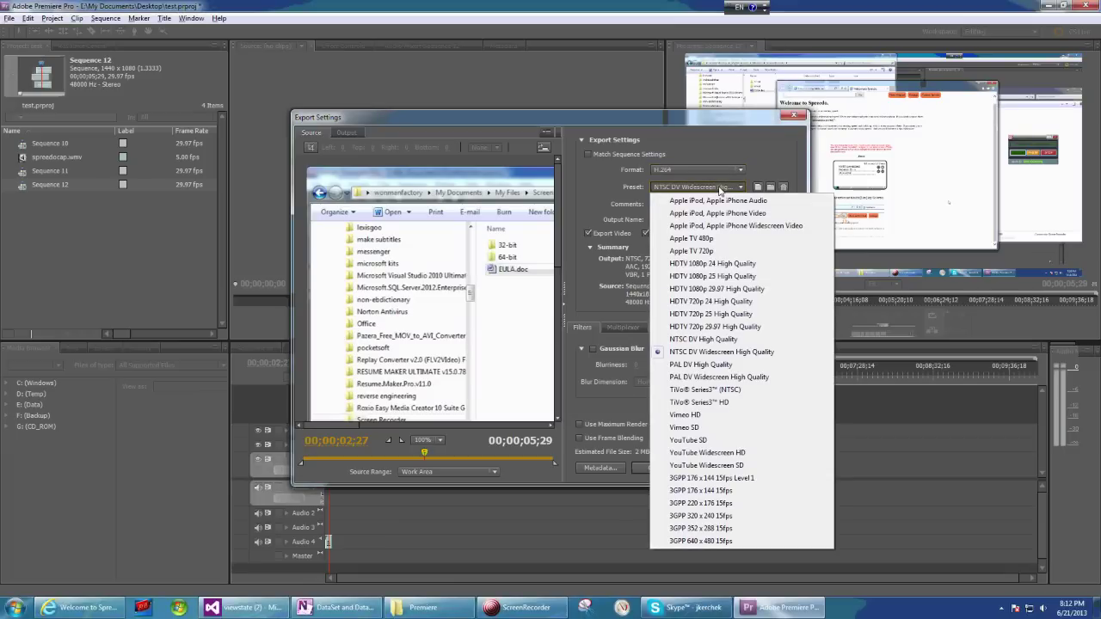
pyautogui.click(754, 267)
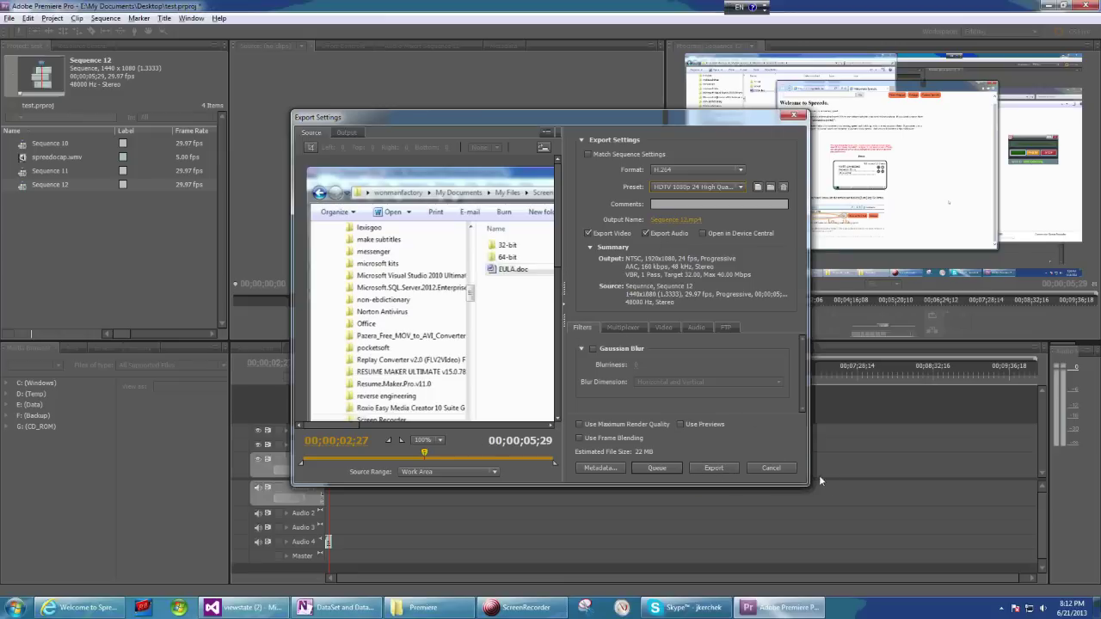
pyautogui.click(710, 469)
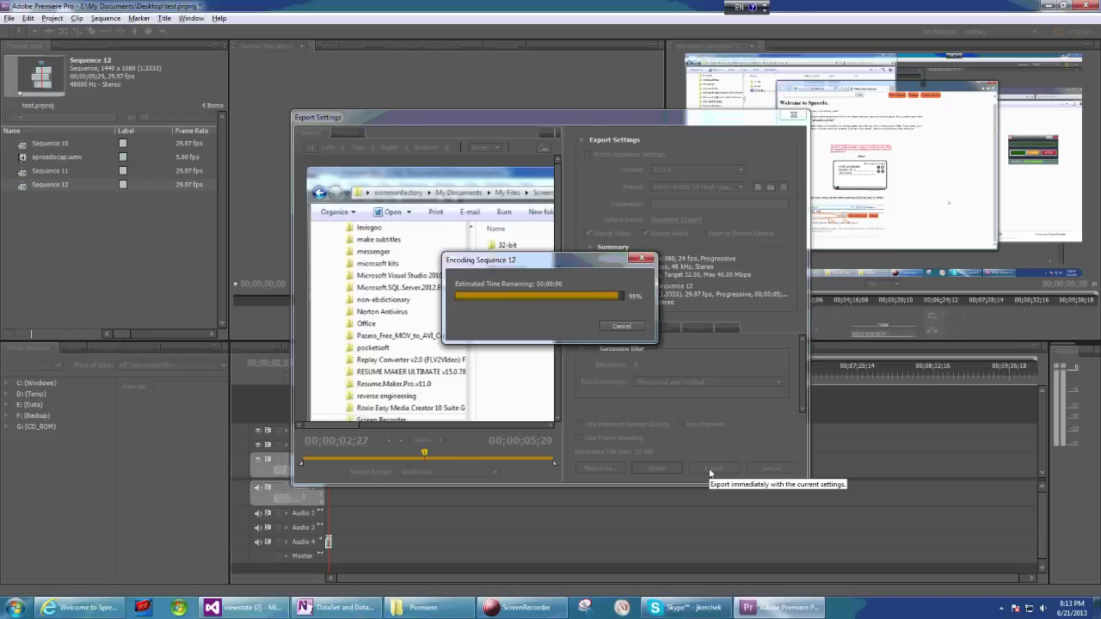
# Step: Show the desktop, play the exported Sequence 12.mp4, and minimize the player
pyautogui.press('super+d')
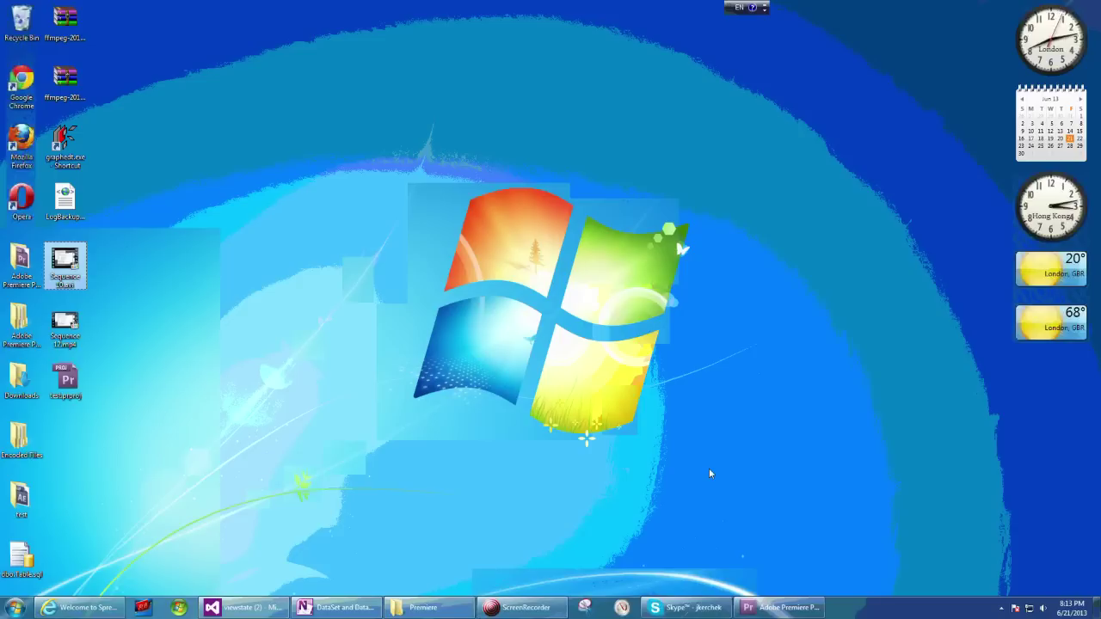
pyautogui.doubleClick(75, 326)
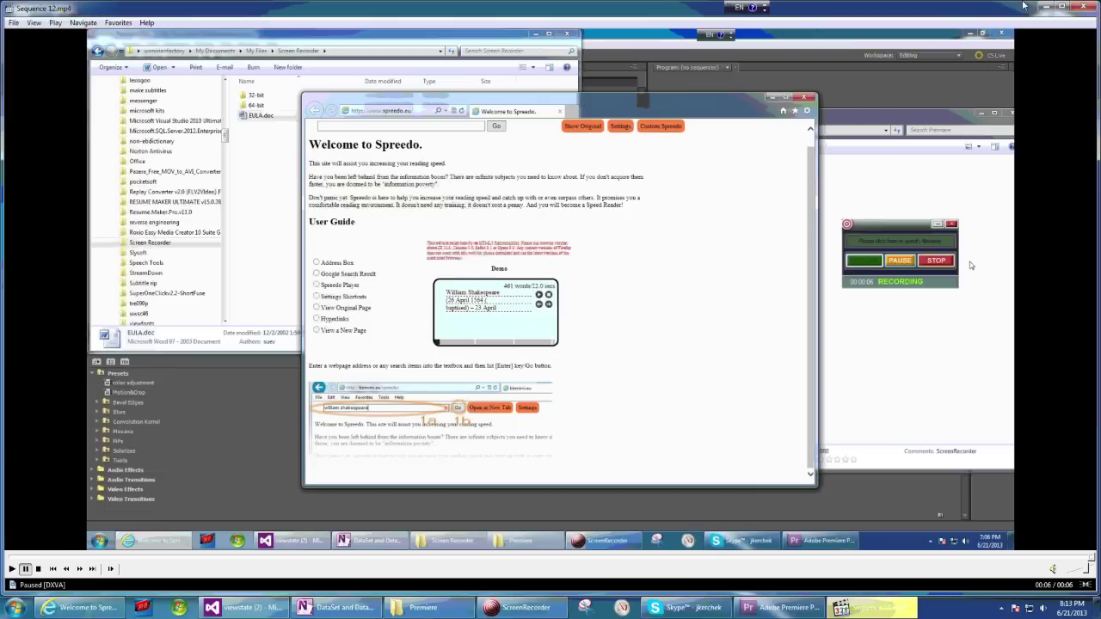
pyautogui.click(1043, 6)
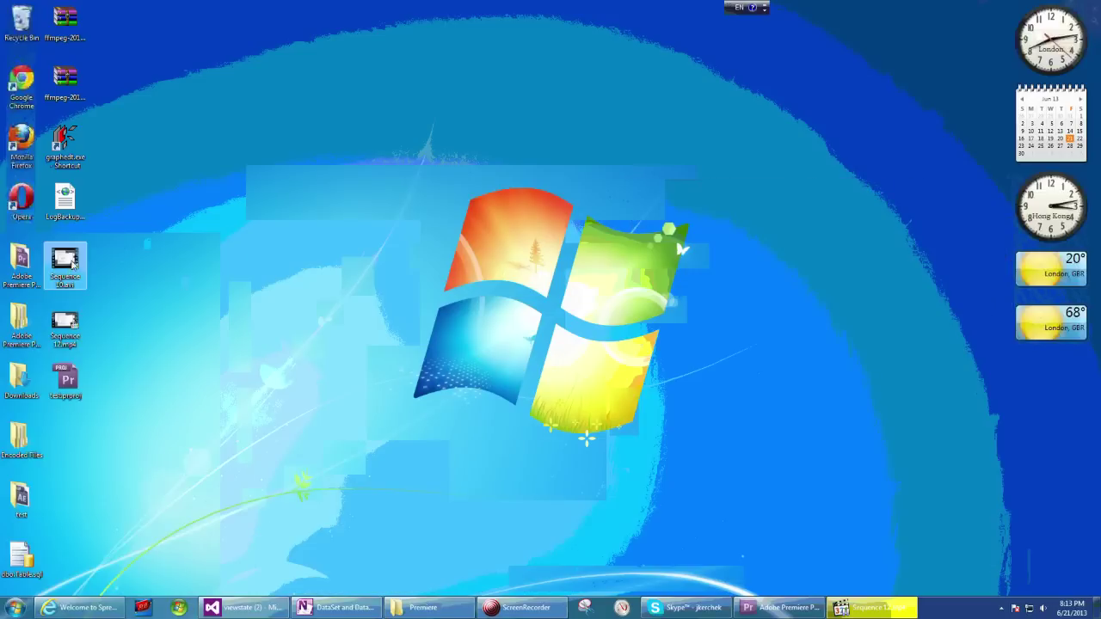
# Step: Play Sequence 10.avi from the desktop full screen in the media player
pyautogui.doubleClick(72, 265)
pyautogui.hotkey('alt', 'Return')
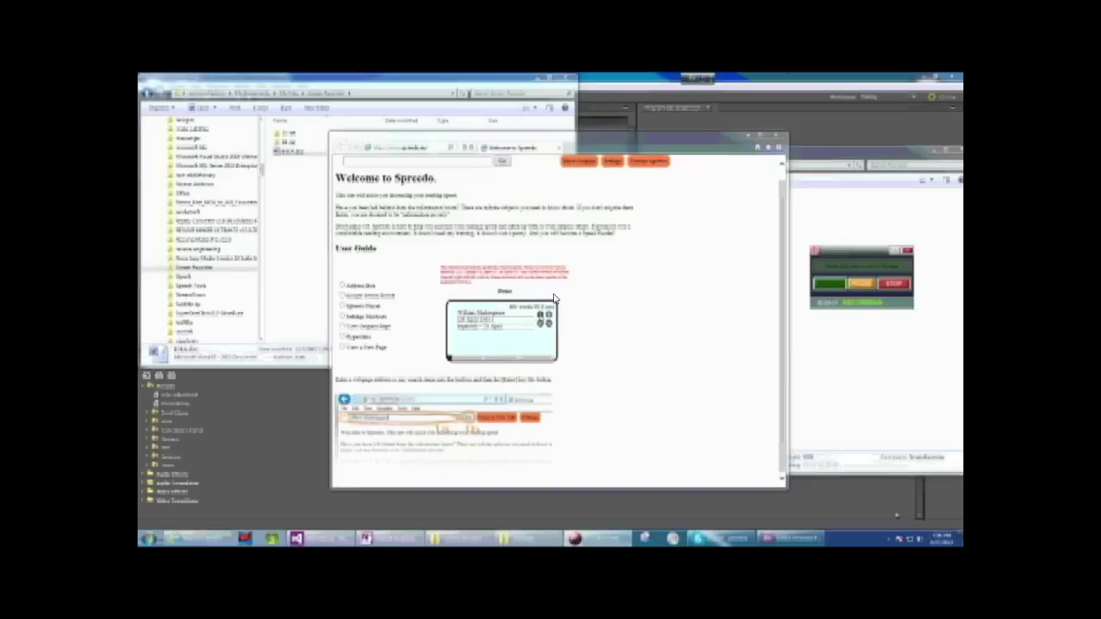
pyautogui.press('space')
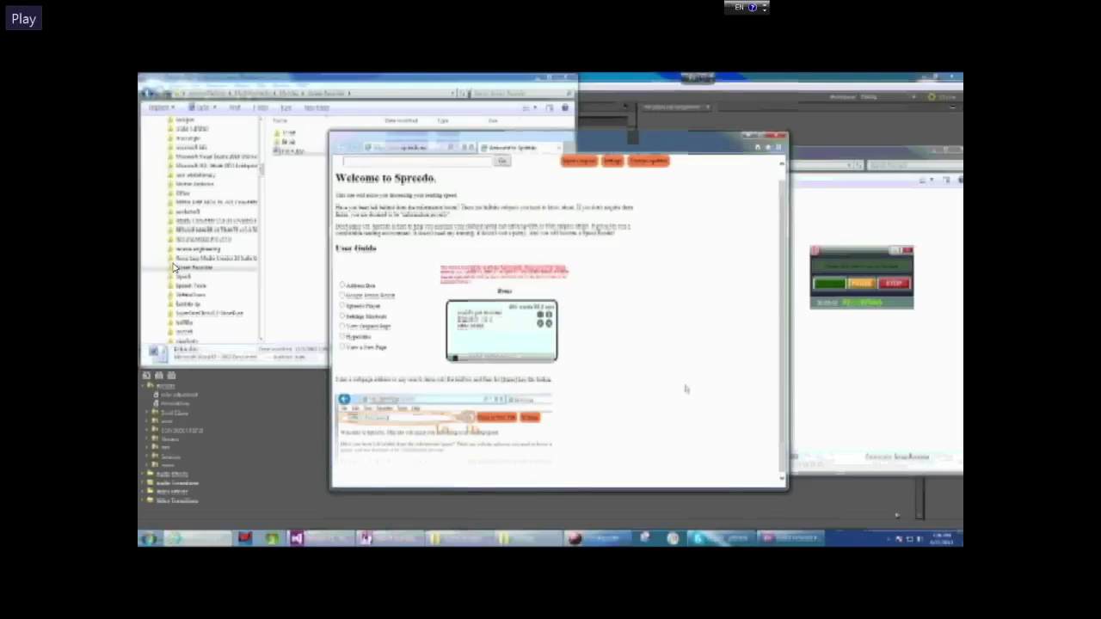